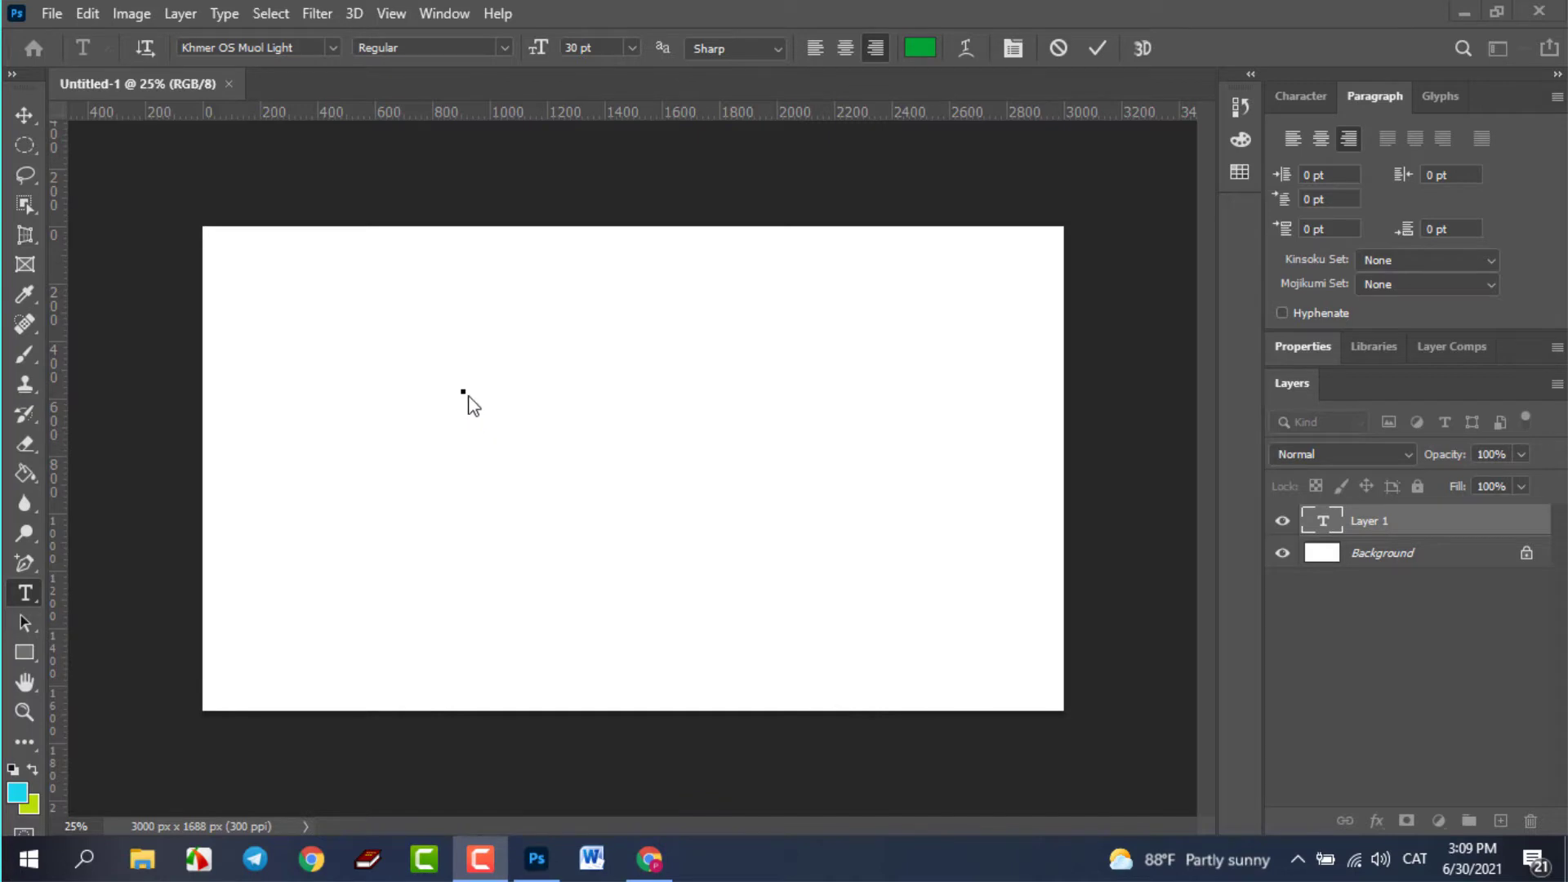
- Type the Khmer heading ខ្សរំកសុព្កជាក្រេស on the canvas and commit it as a text layer
left_click(24, 598)
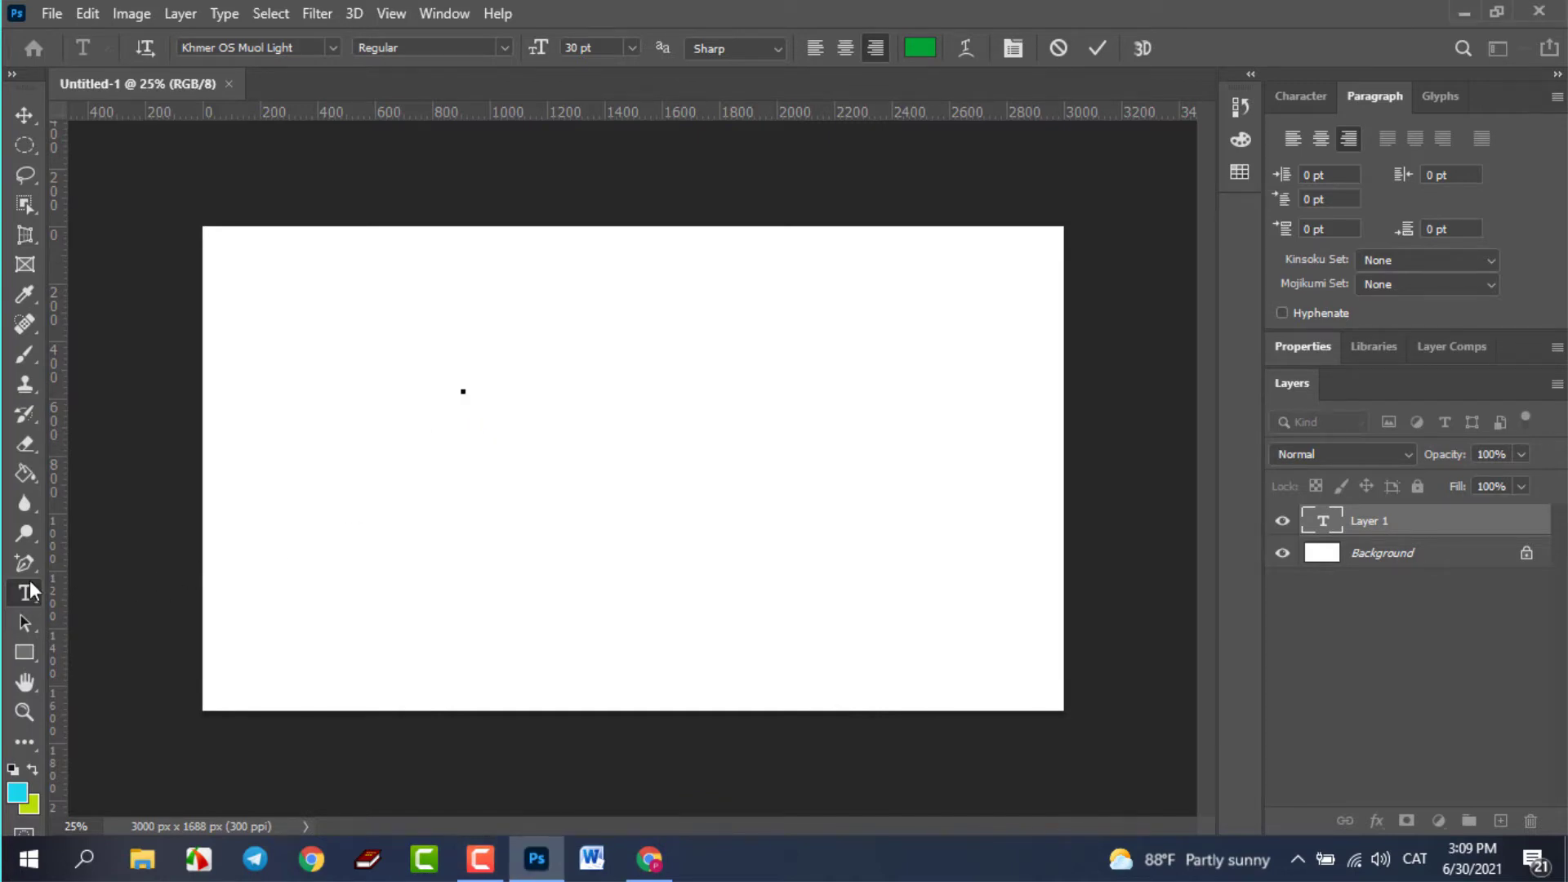
left_click(463, 392)
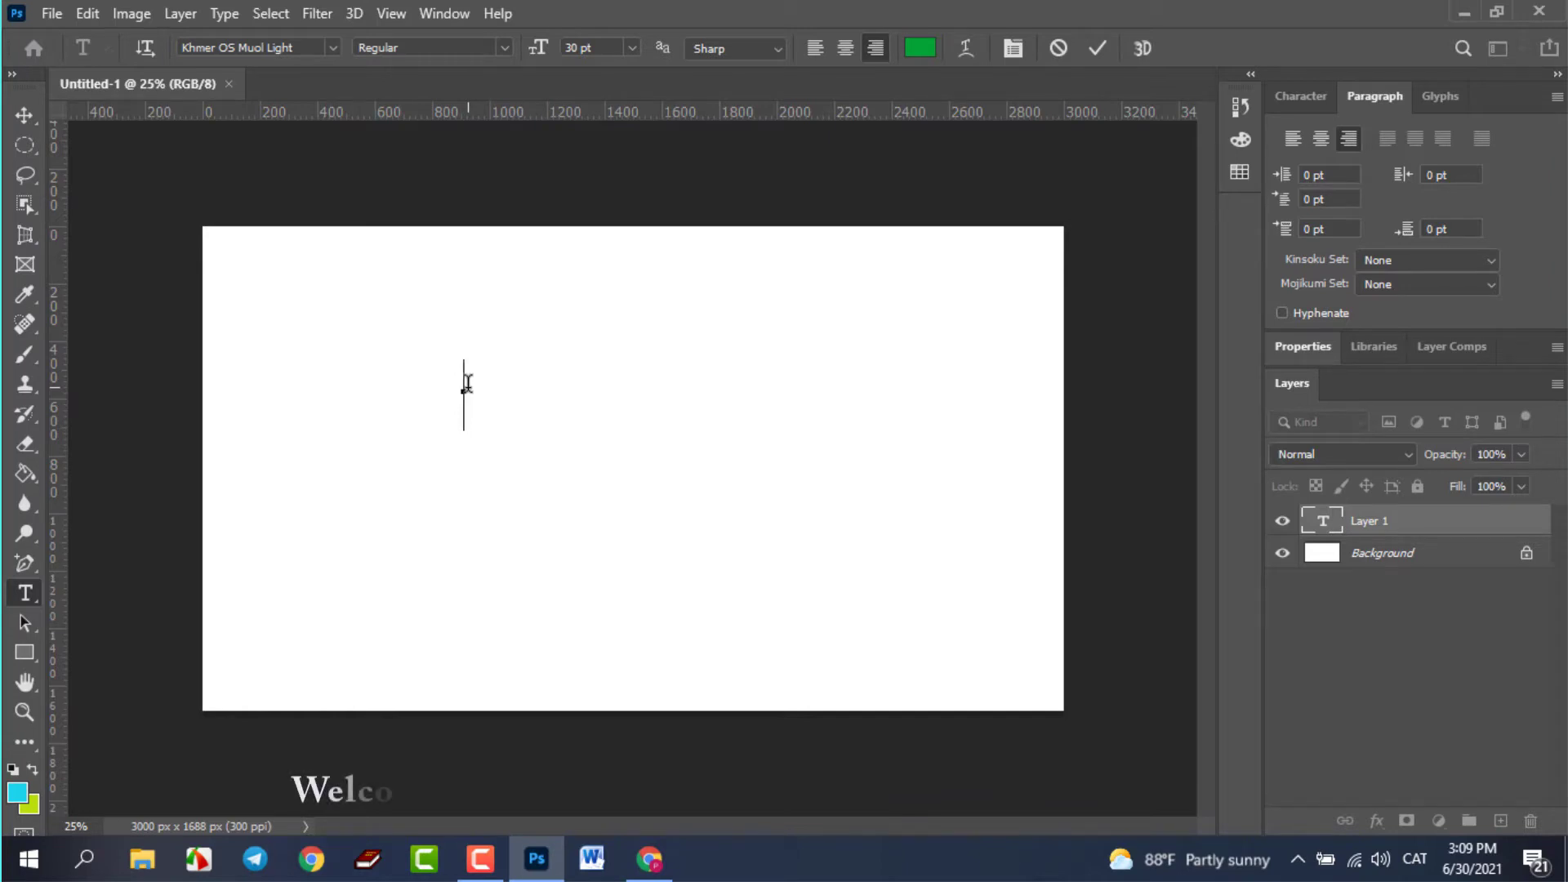
type("ខ្")
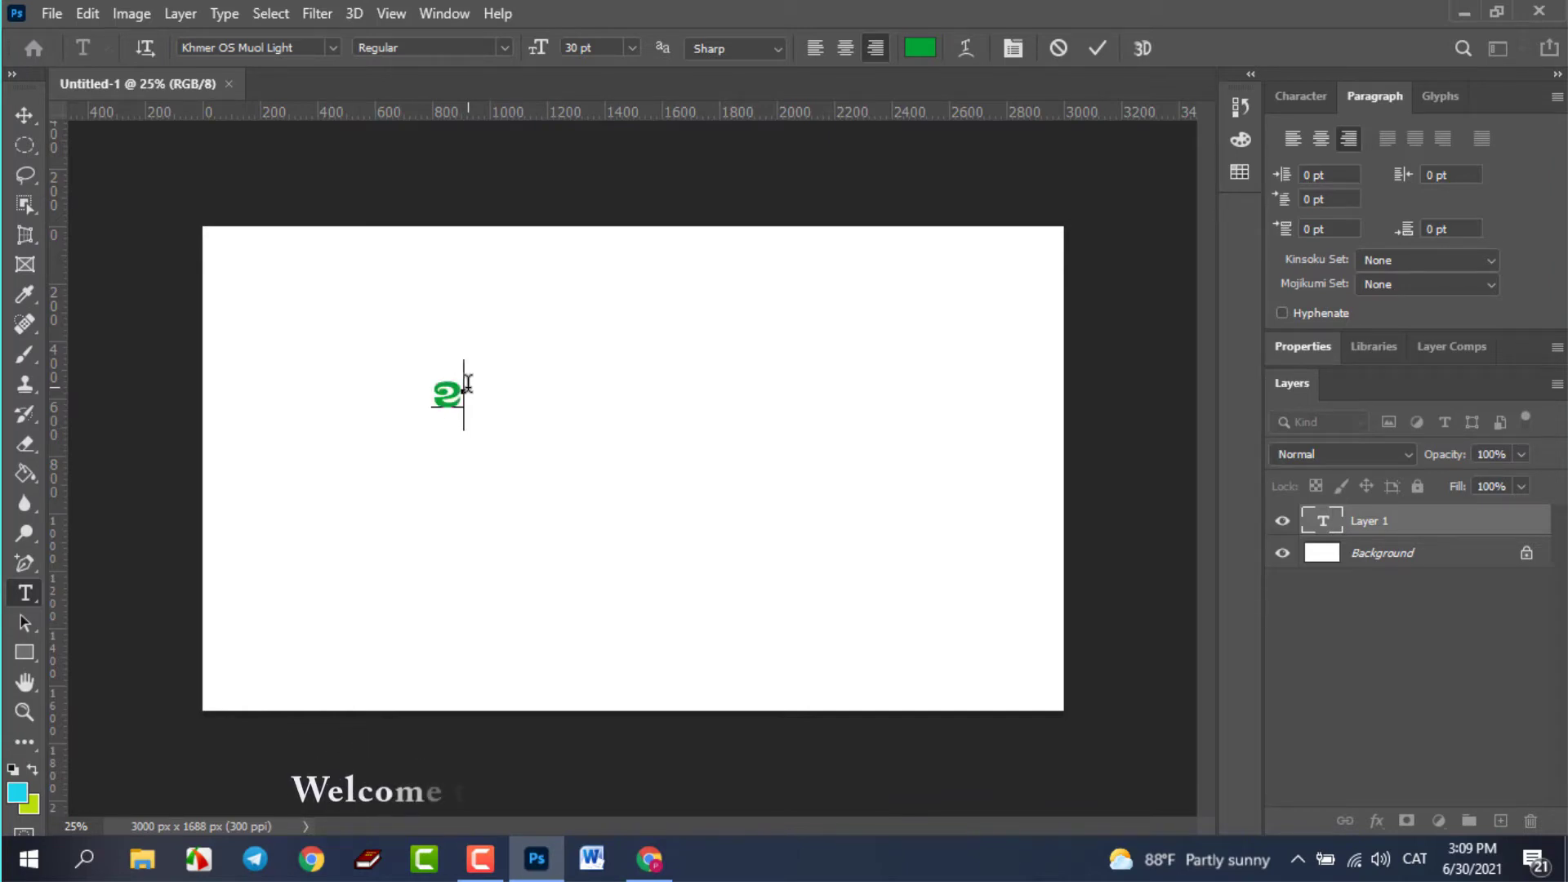
type("សស")
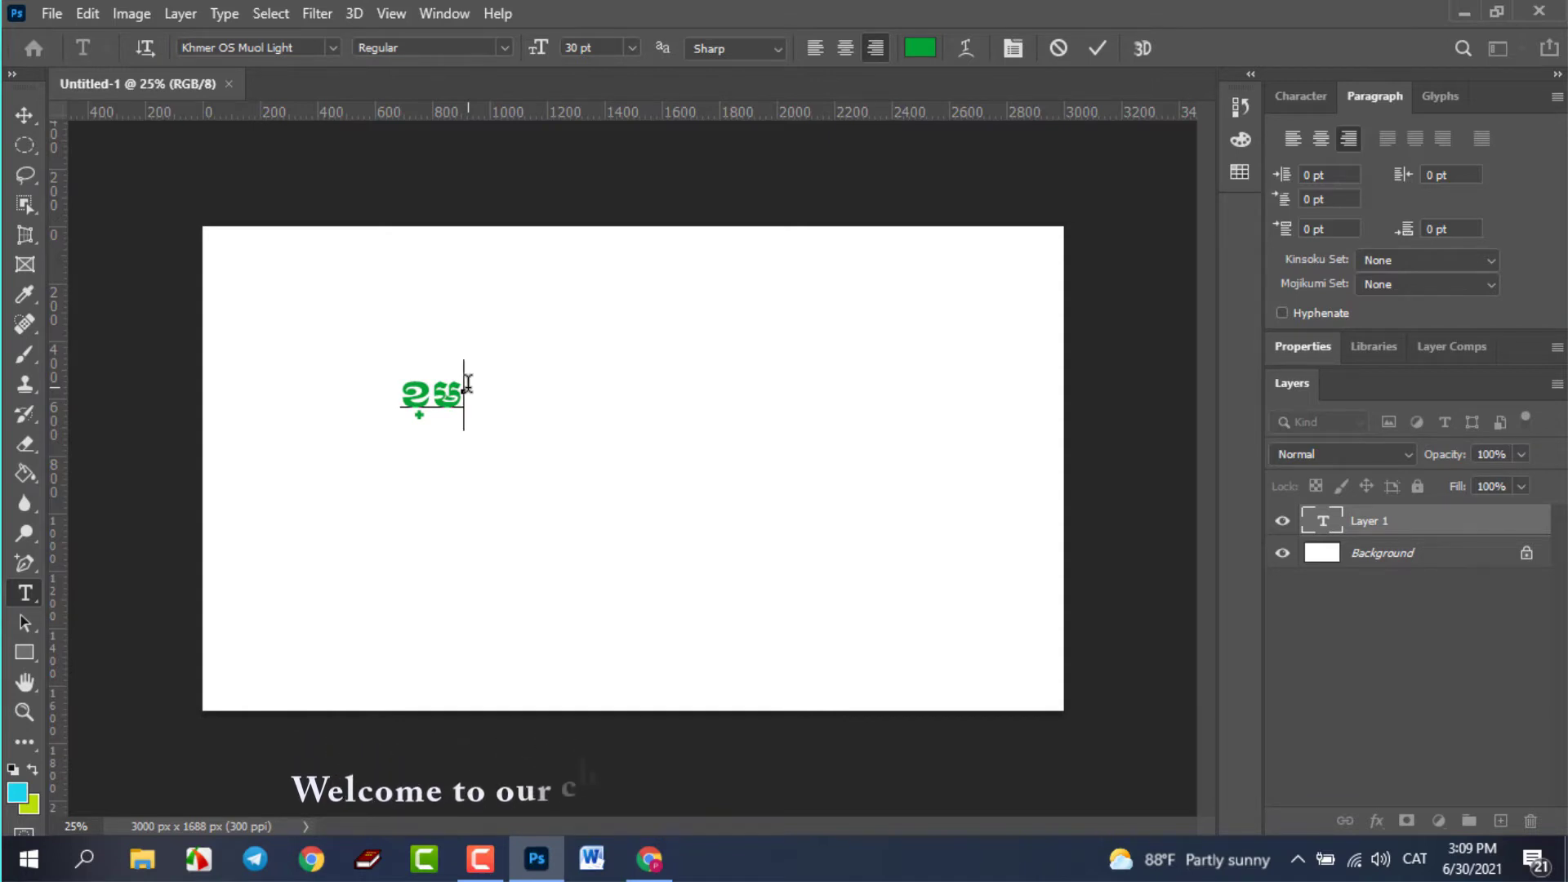
type("រំ")
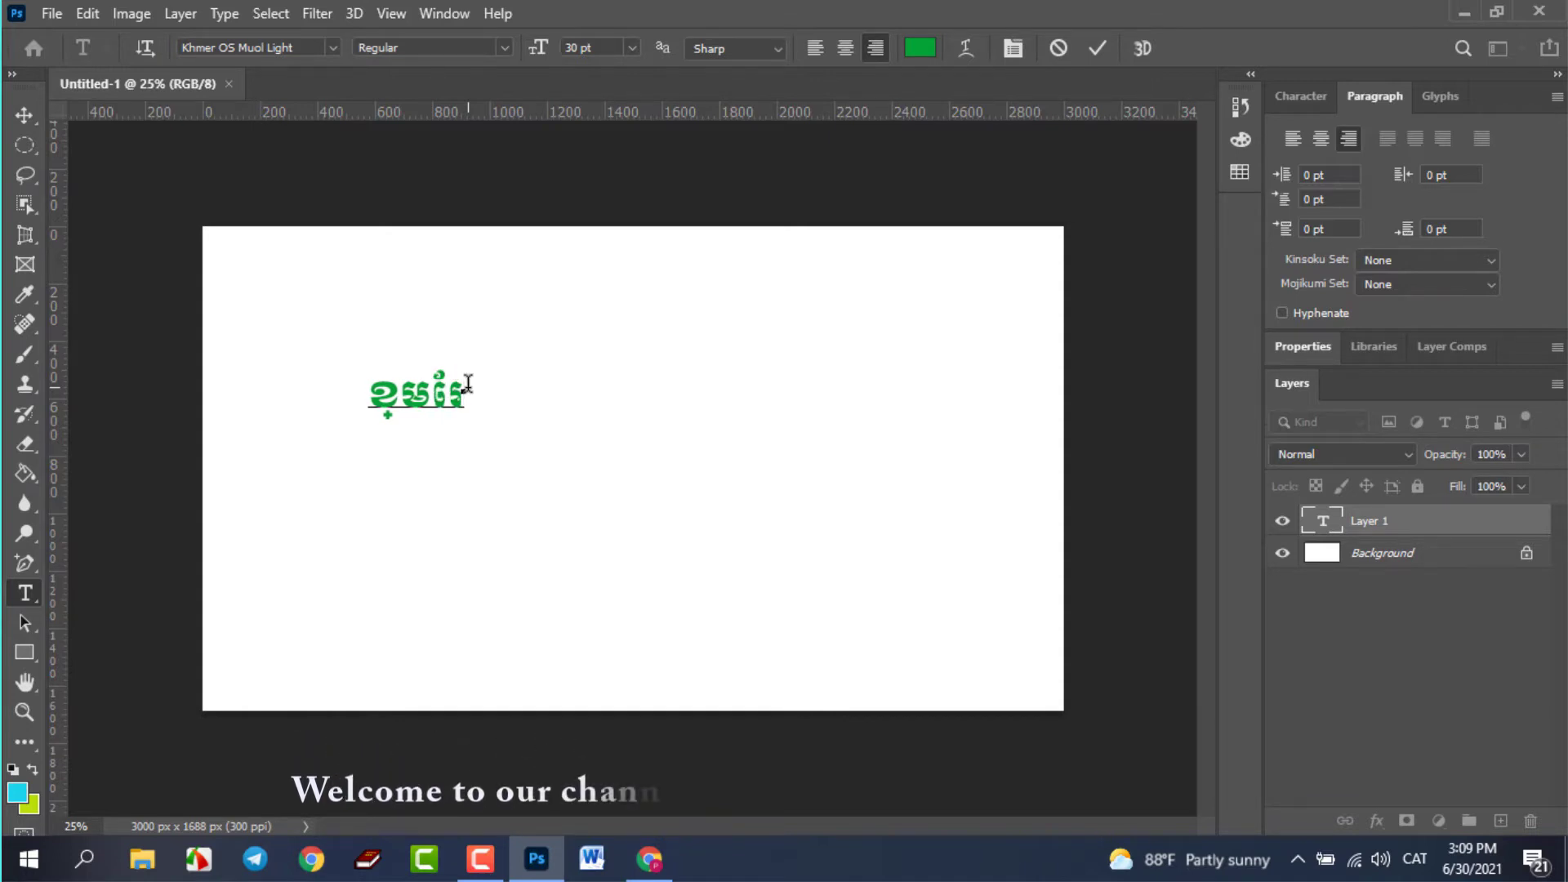
type("កស")
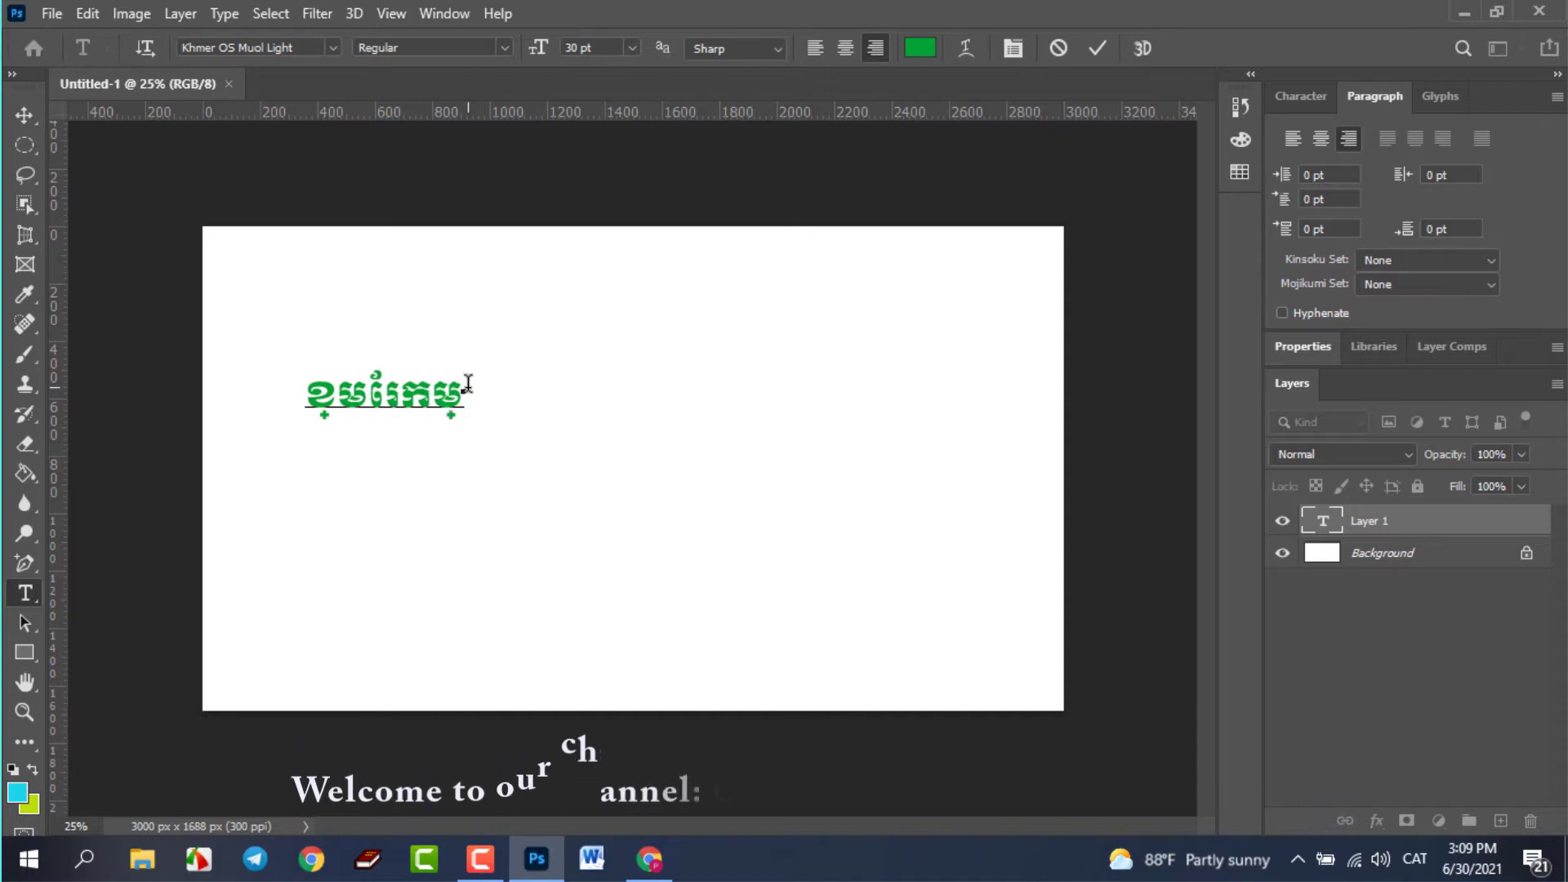
type("ុព")
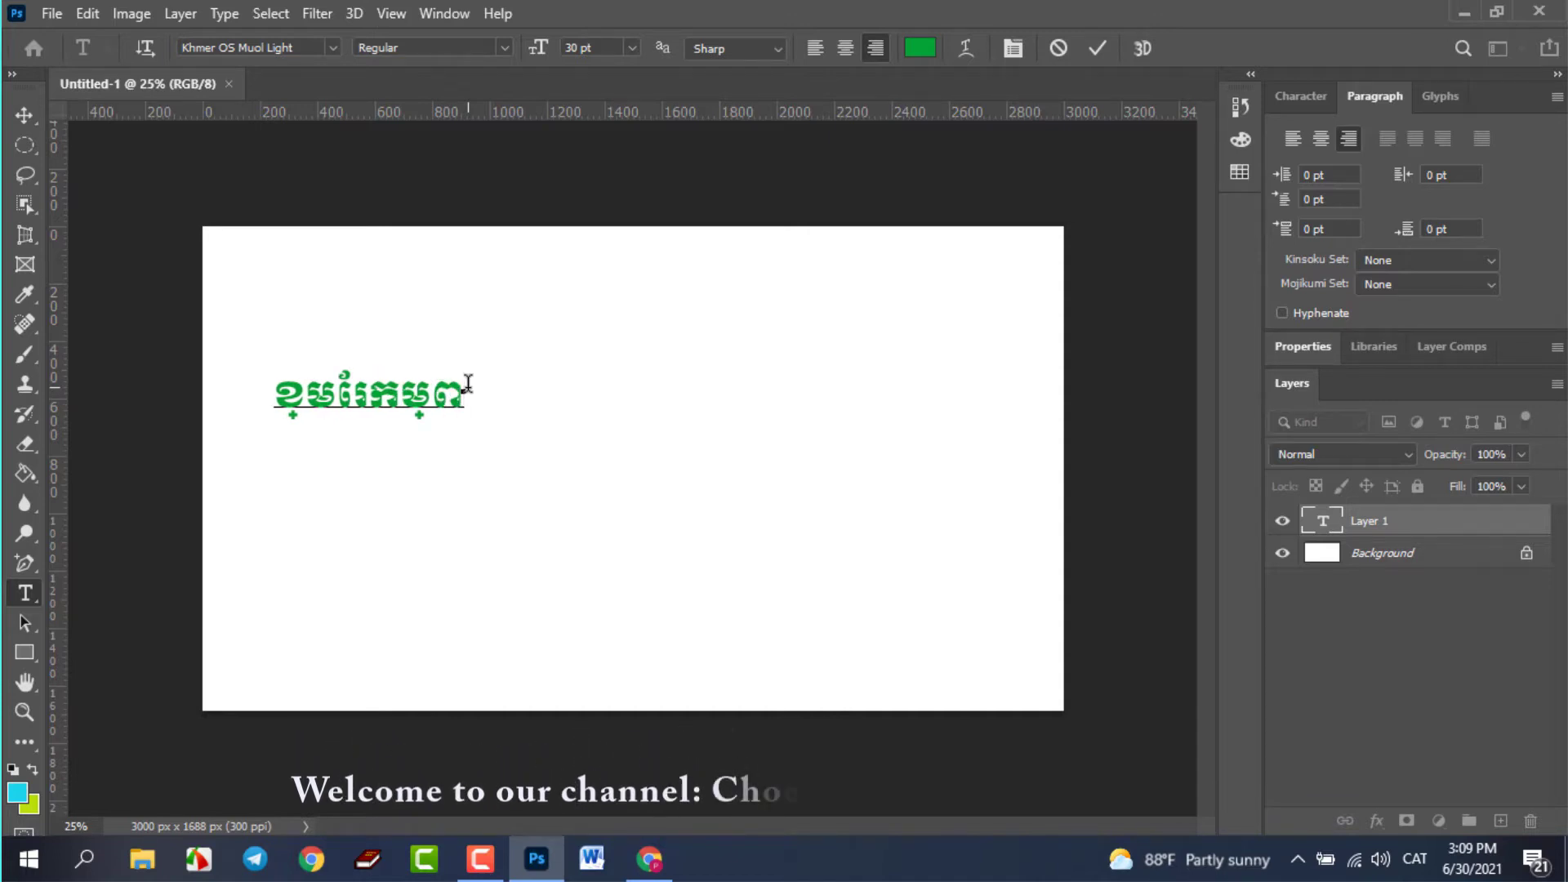
type("្កជា")
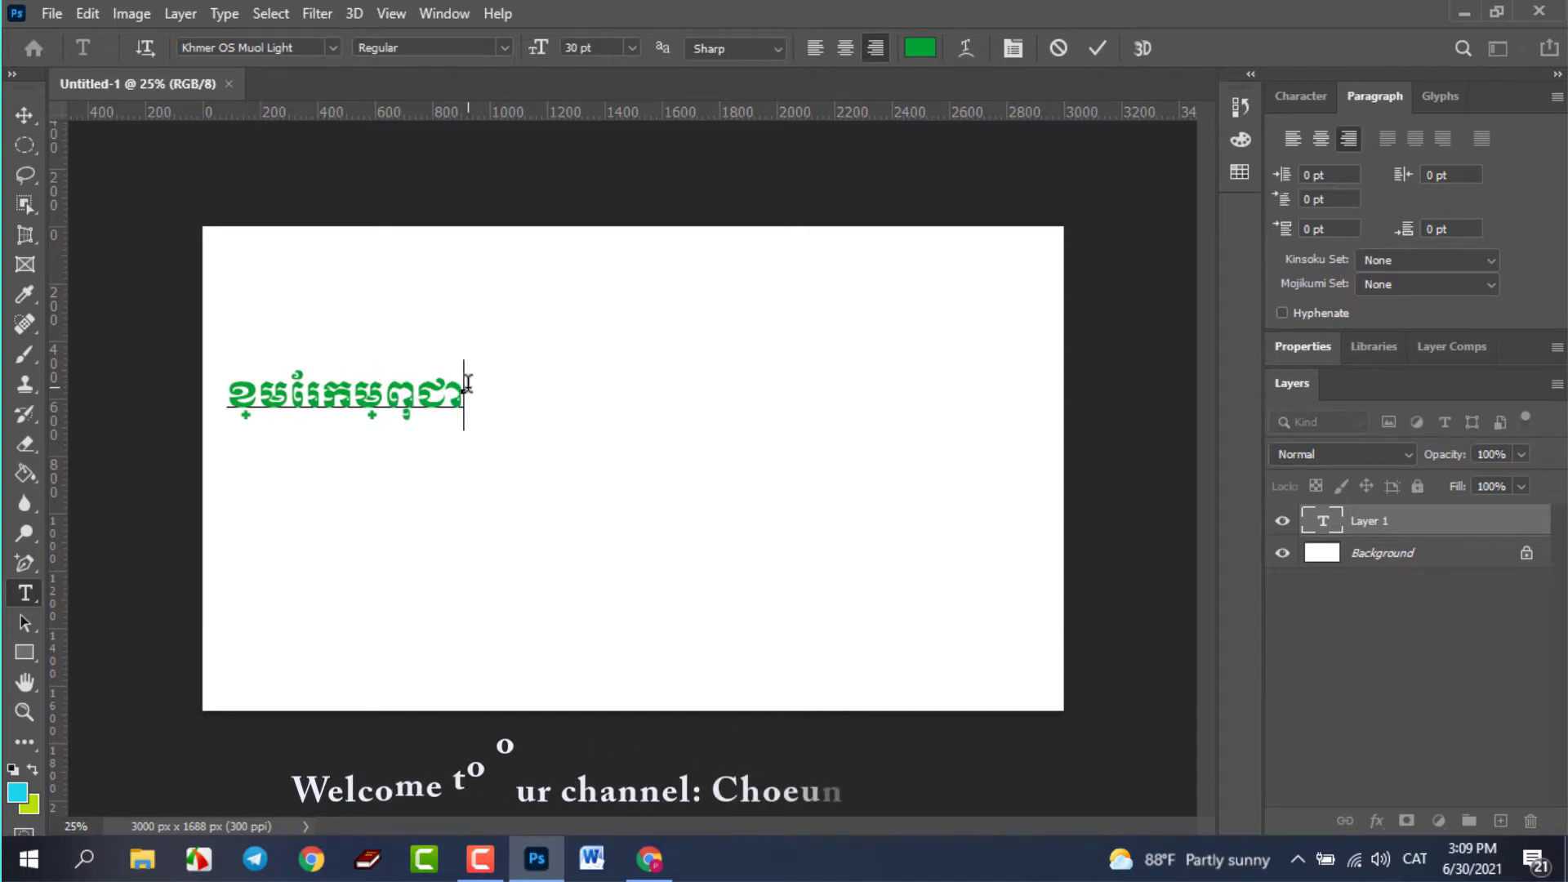
type("ក")
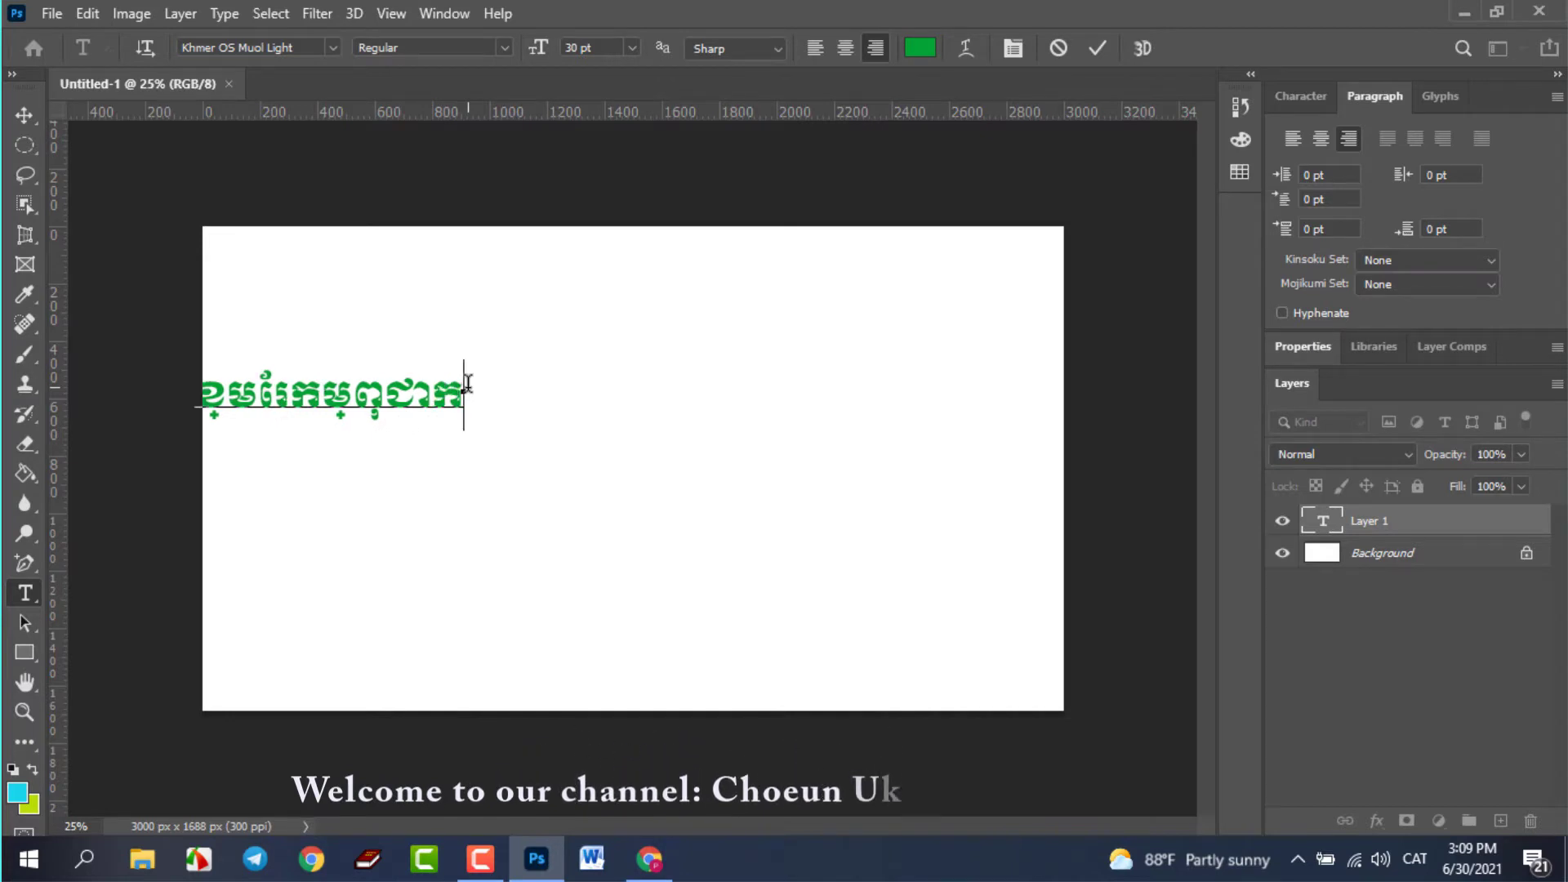
type("្រេស")
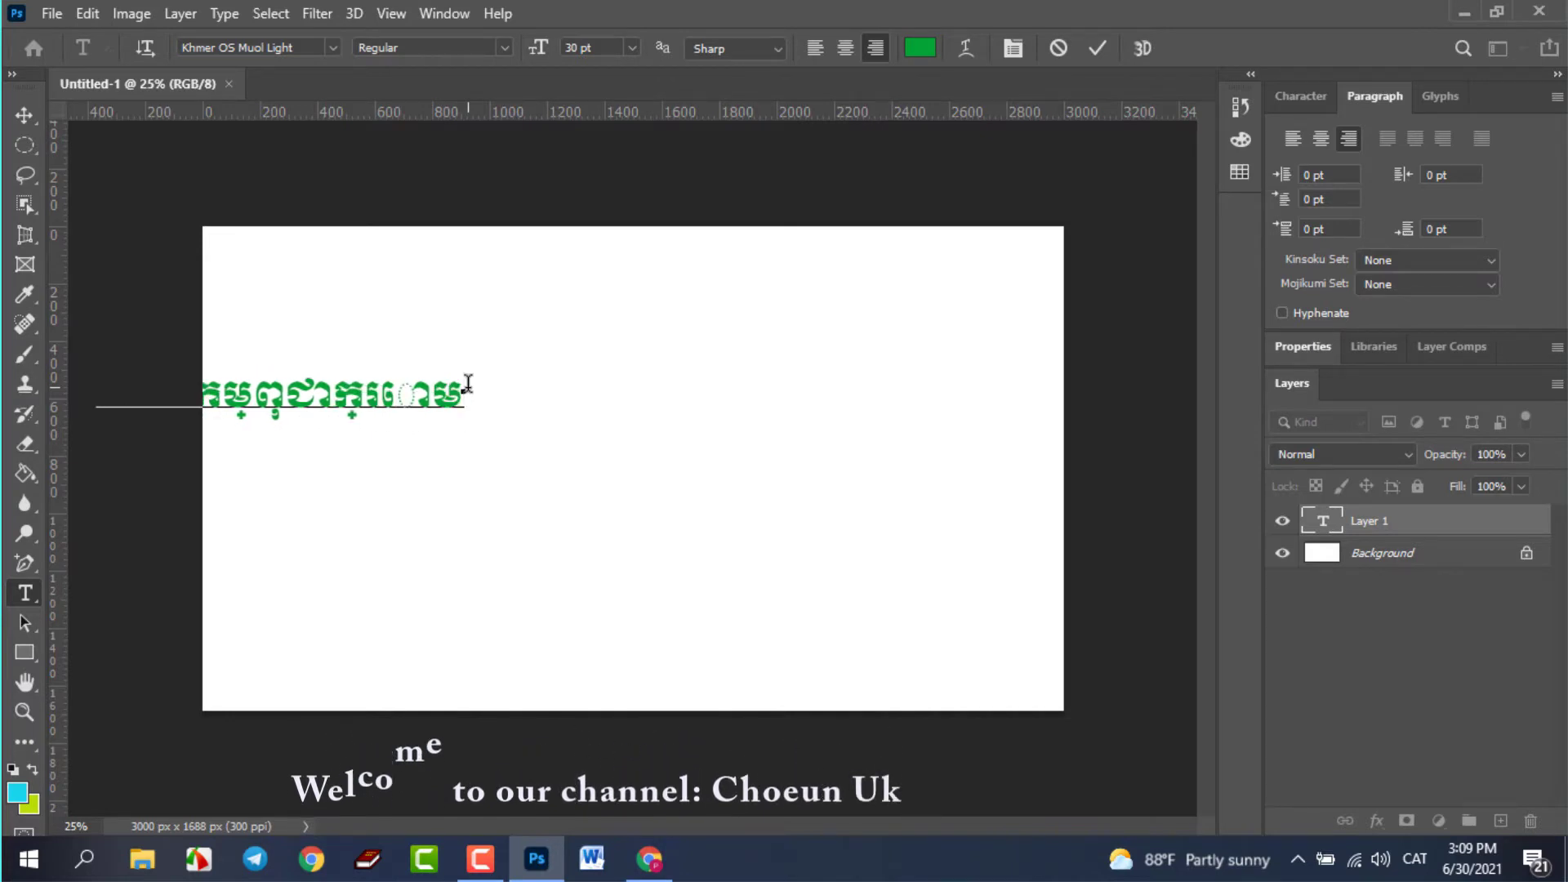
left_click(1097, 48)
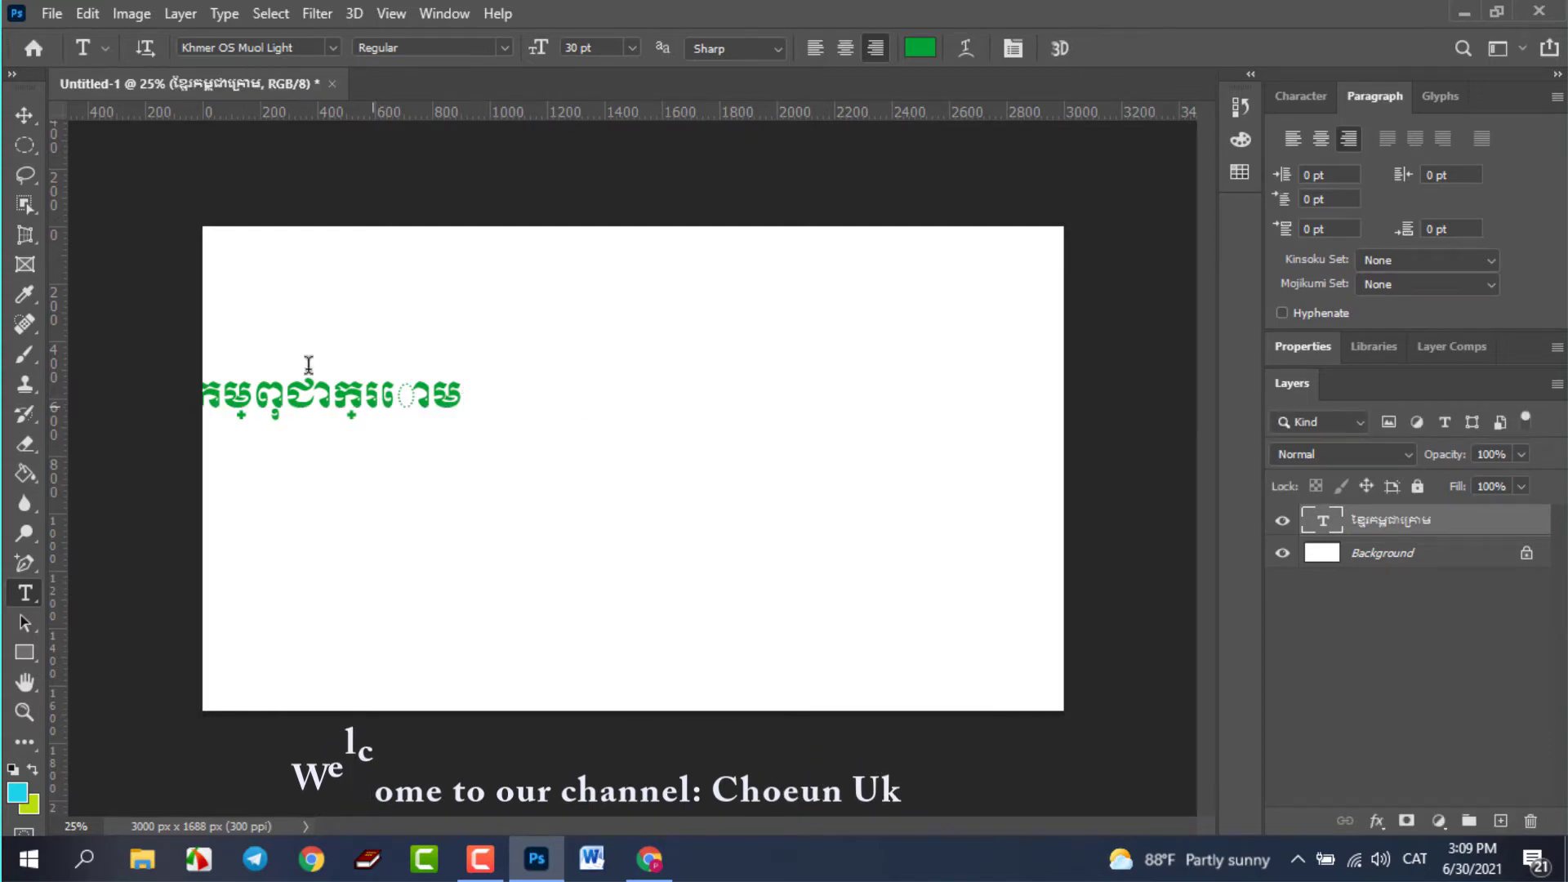
left_click(24, 115)
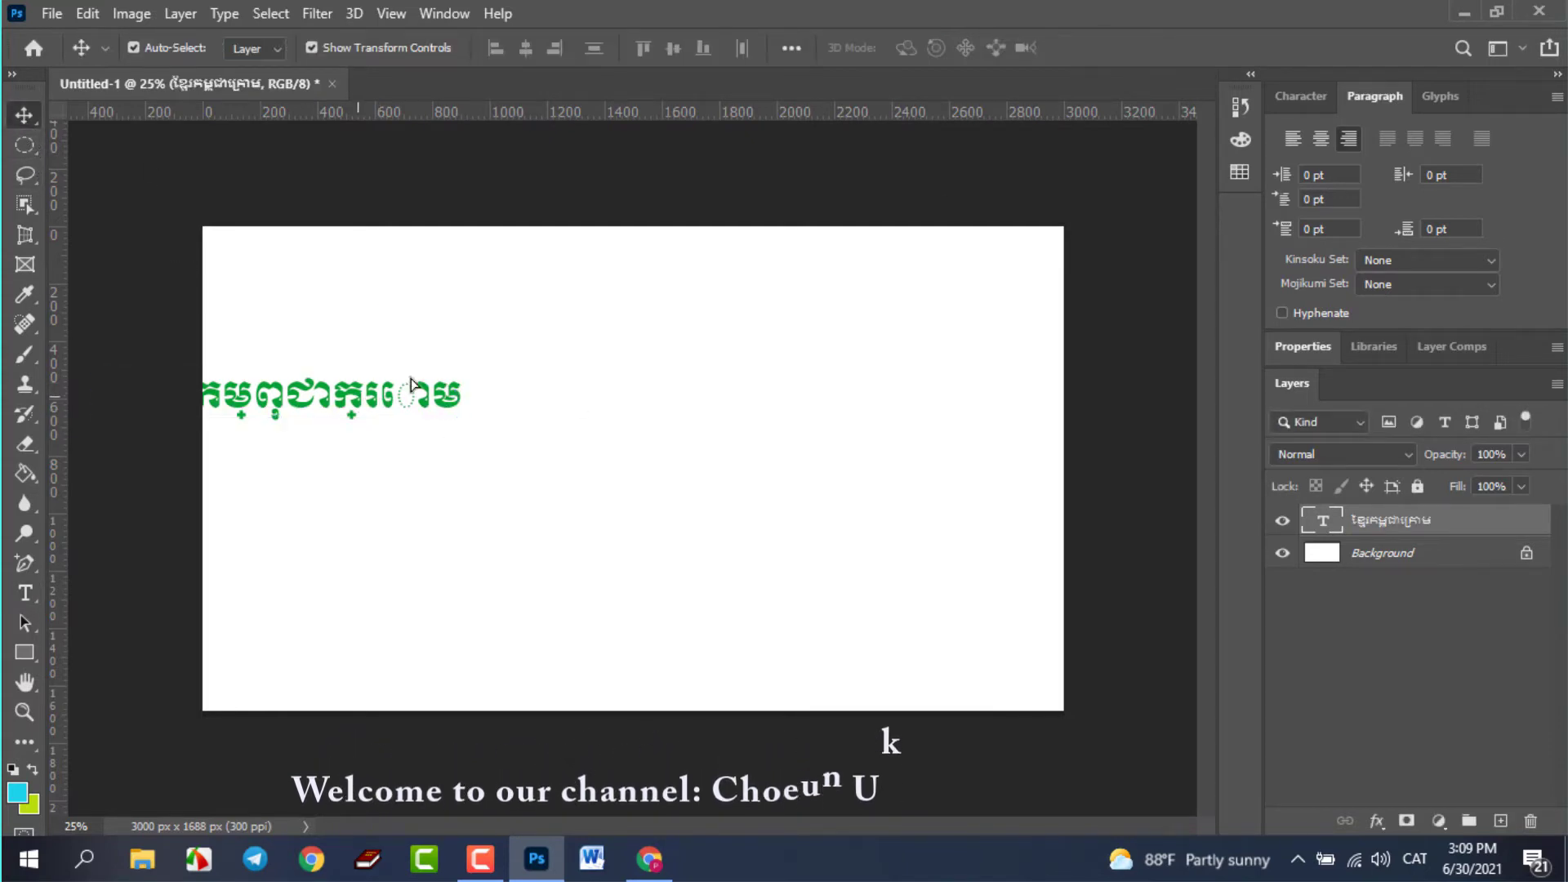
- Drag the Khmer heading to the upper middle of the canvas and open the Edit menu
left_click_drag(245, 406, 671, 354)
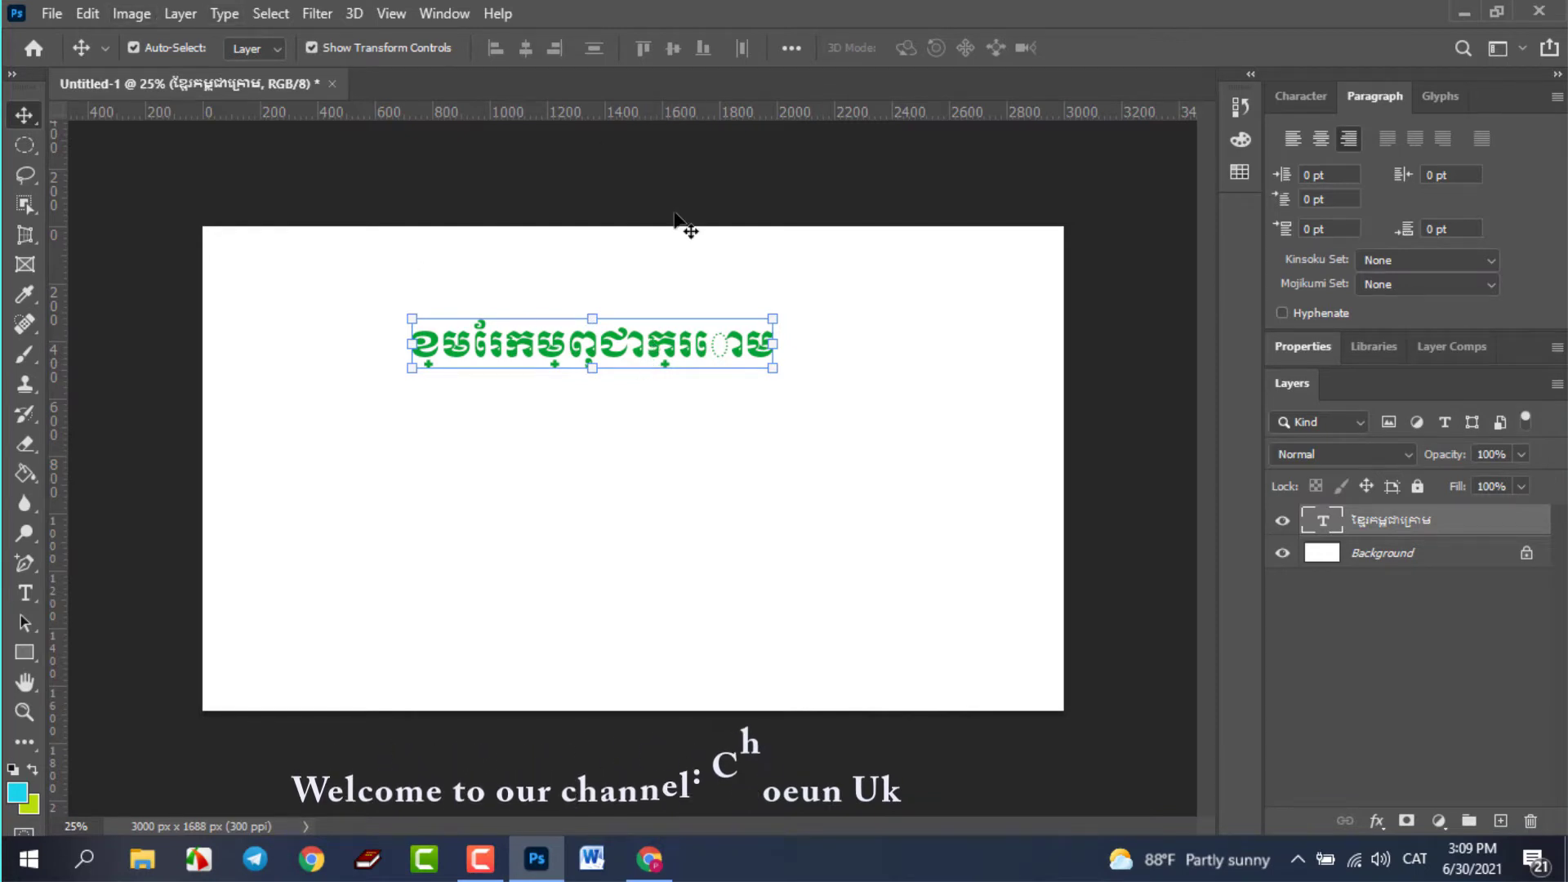
left_click(64, 13)
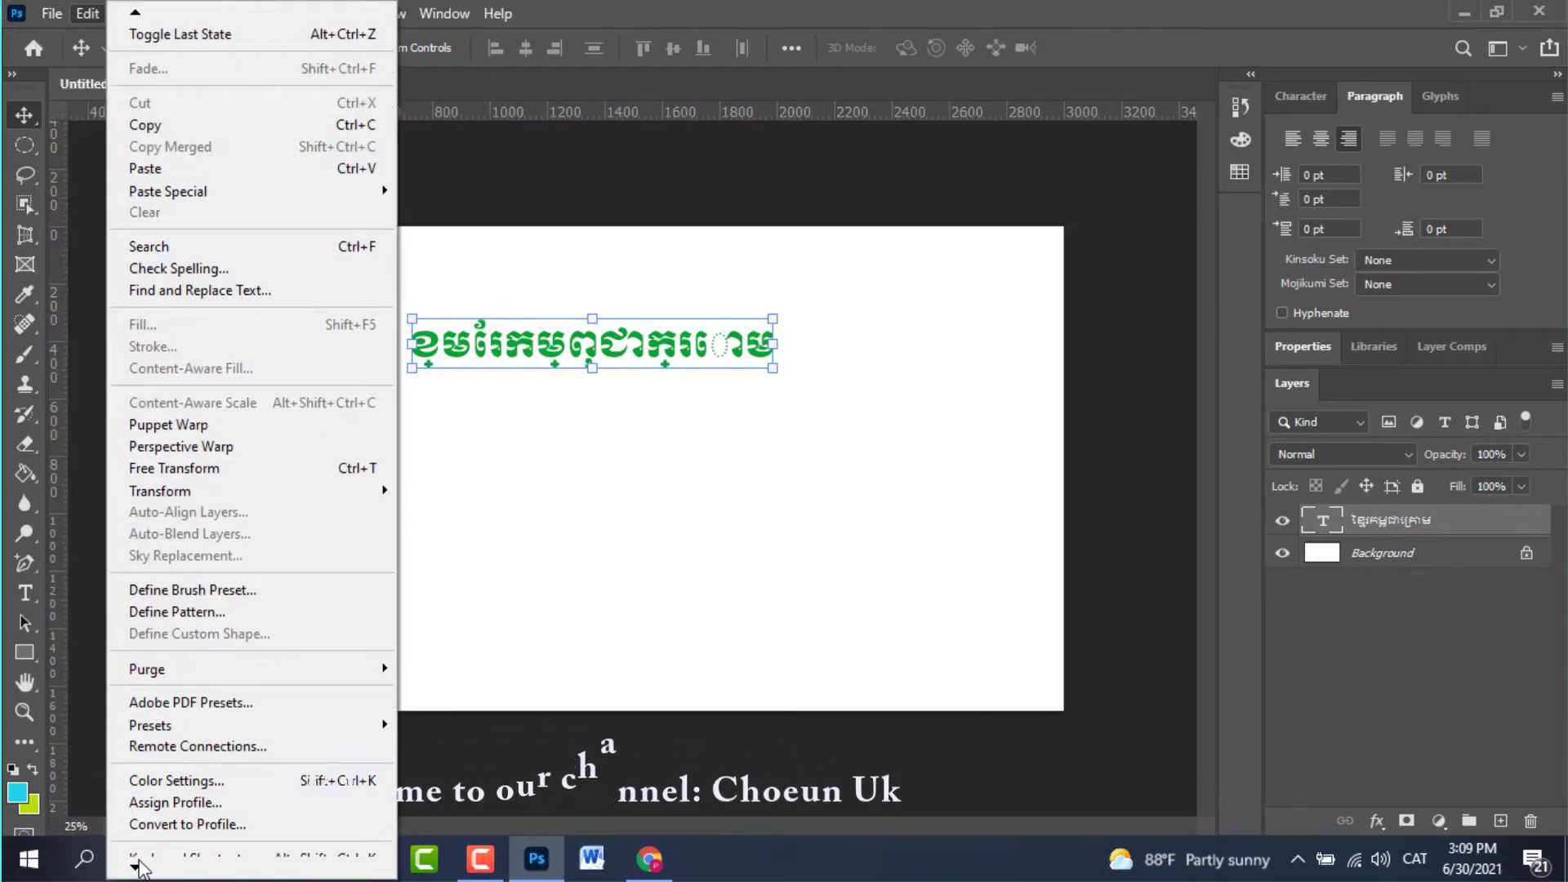
mouse_move(135, 864)
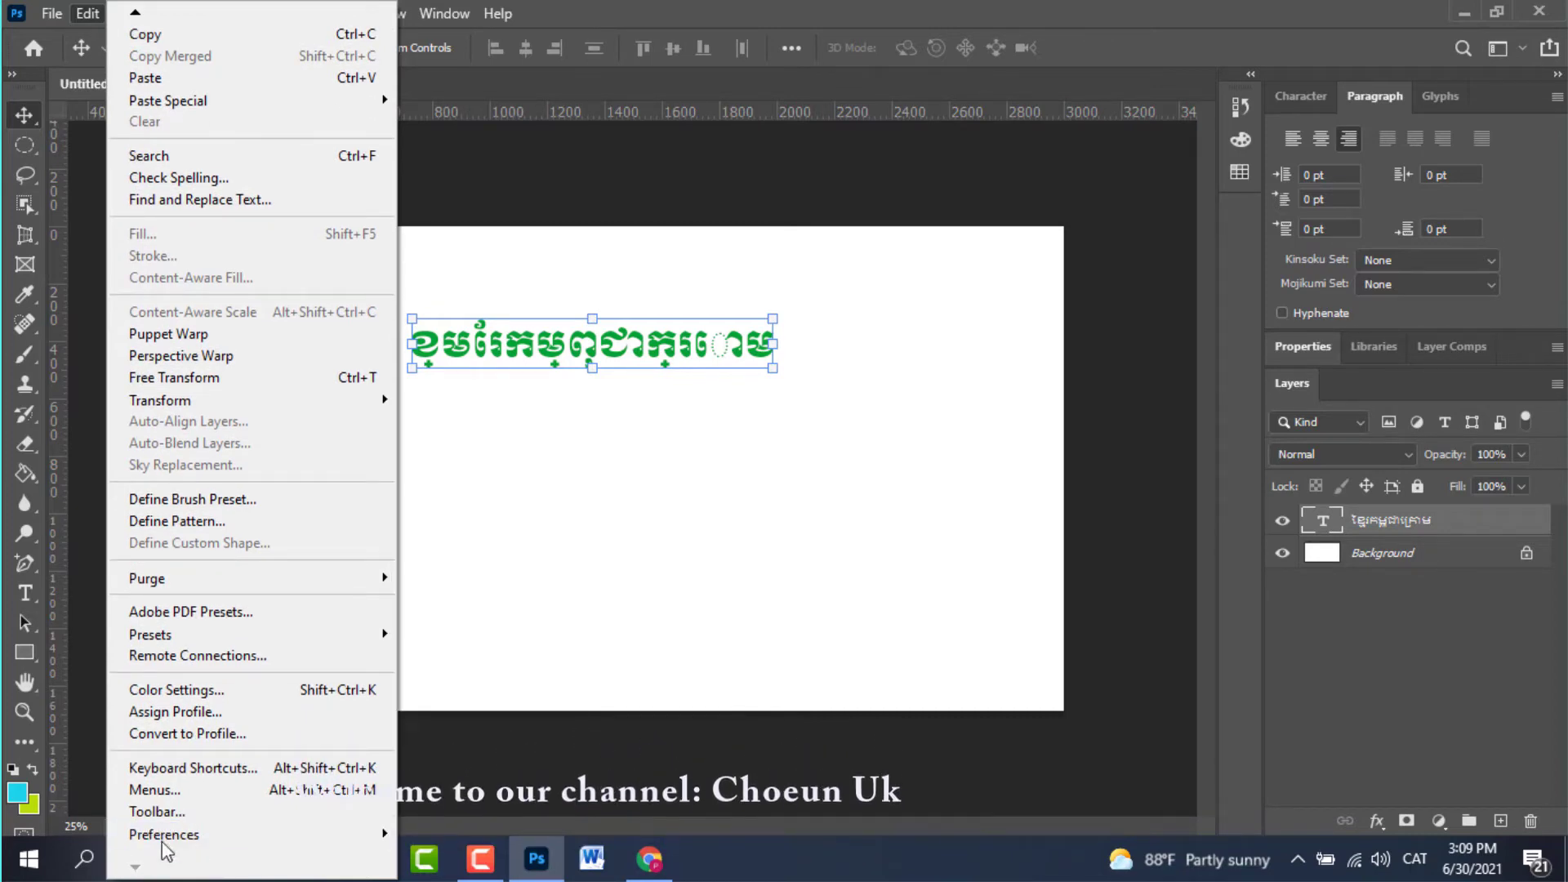
mouse_move(164, 835)
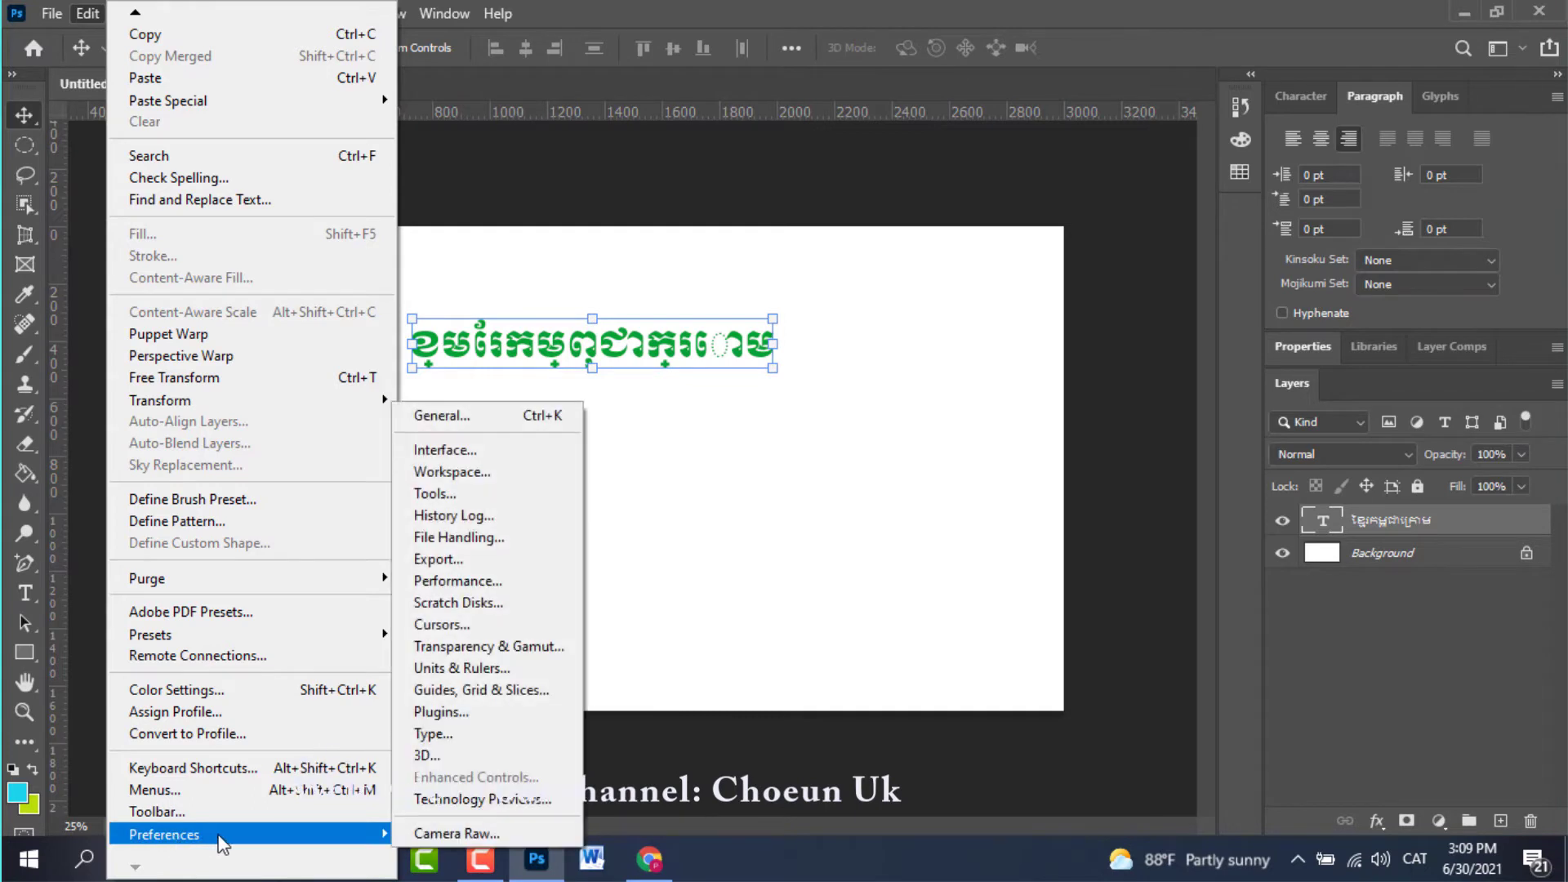
- Set the Type preferences text engine to World-Ready Layout
left_click(451, 735)
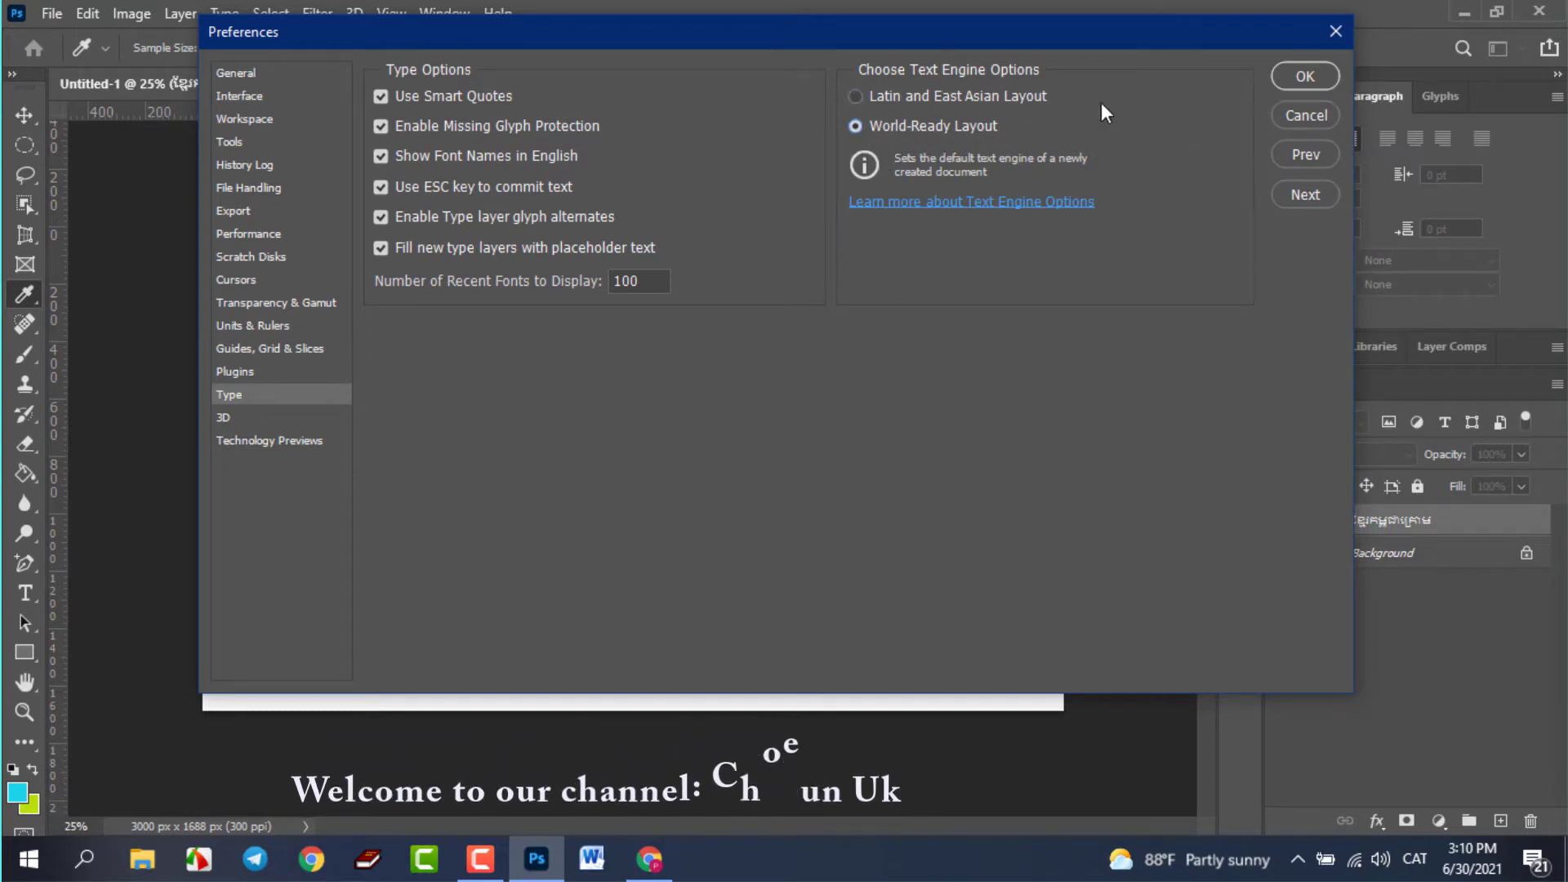
left_click(1298, 74)
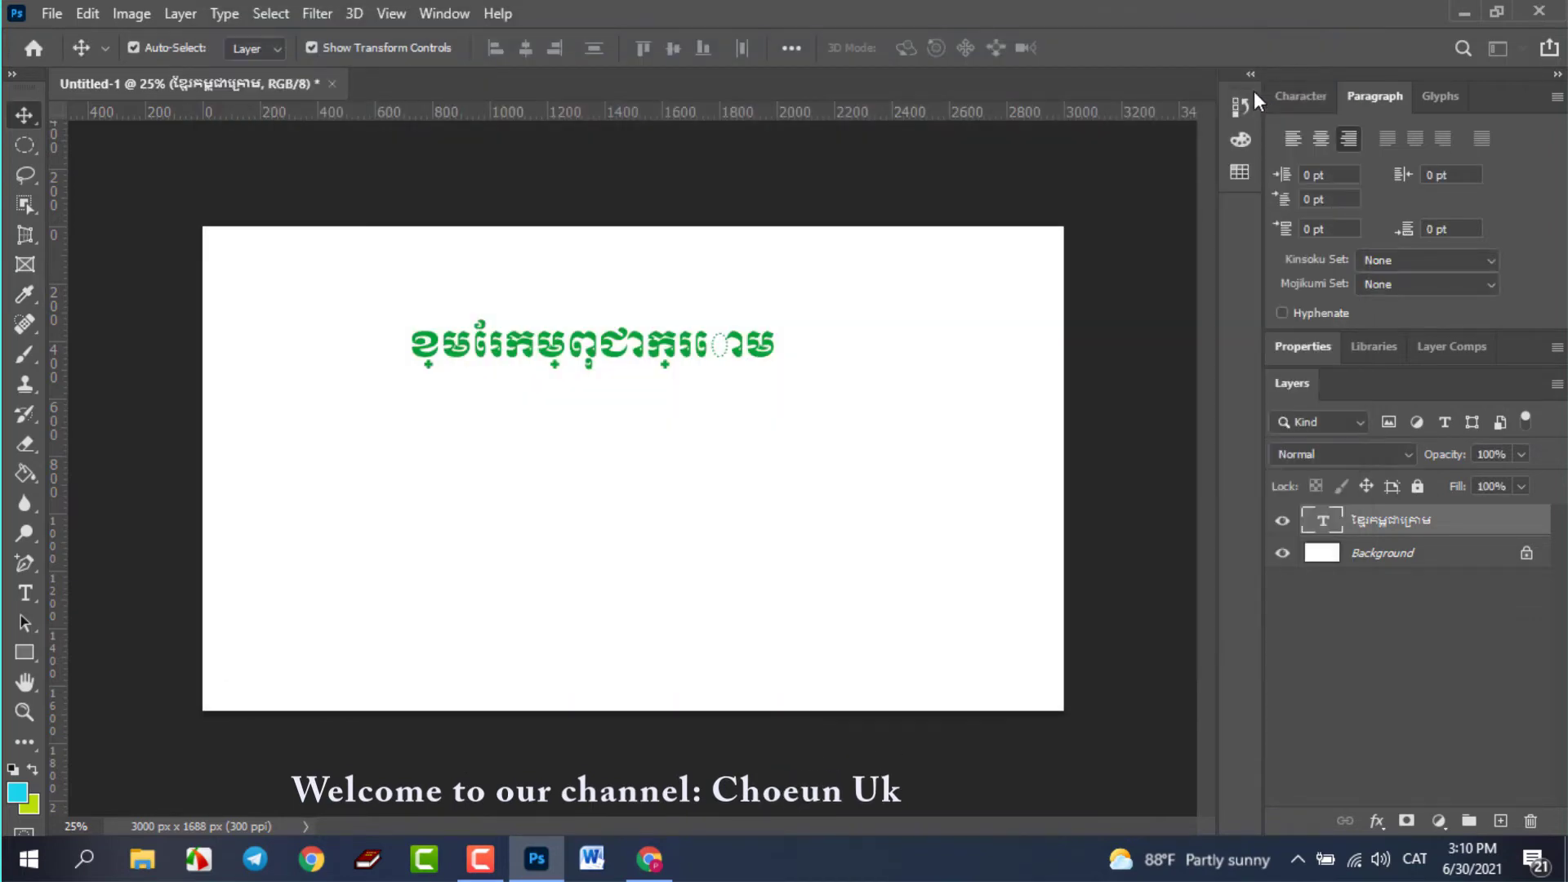
left_click(445, 15)
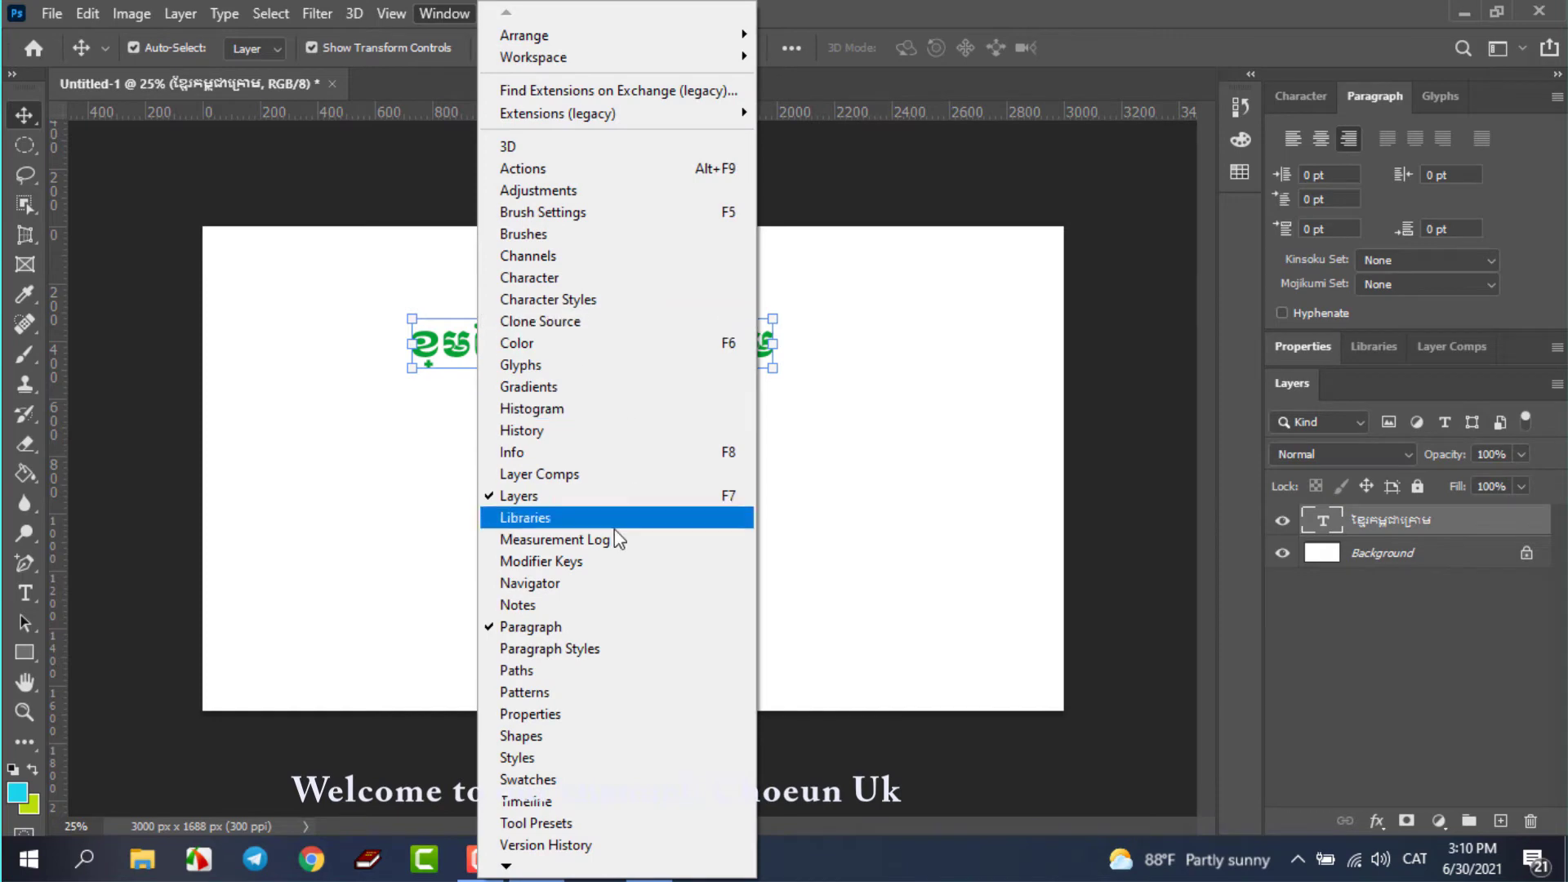
left_click(555, 627)
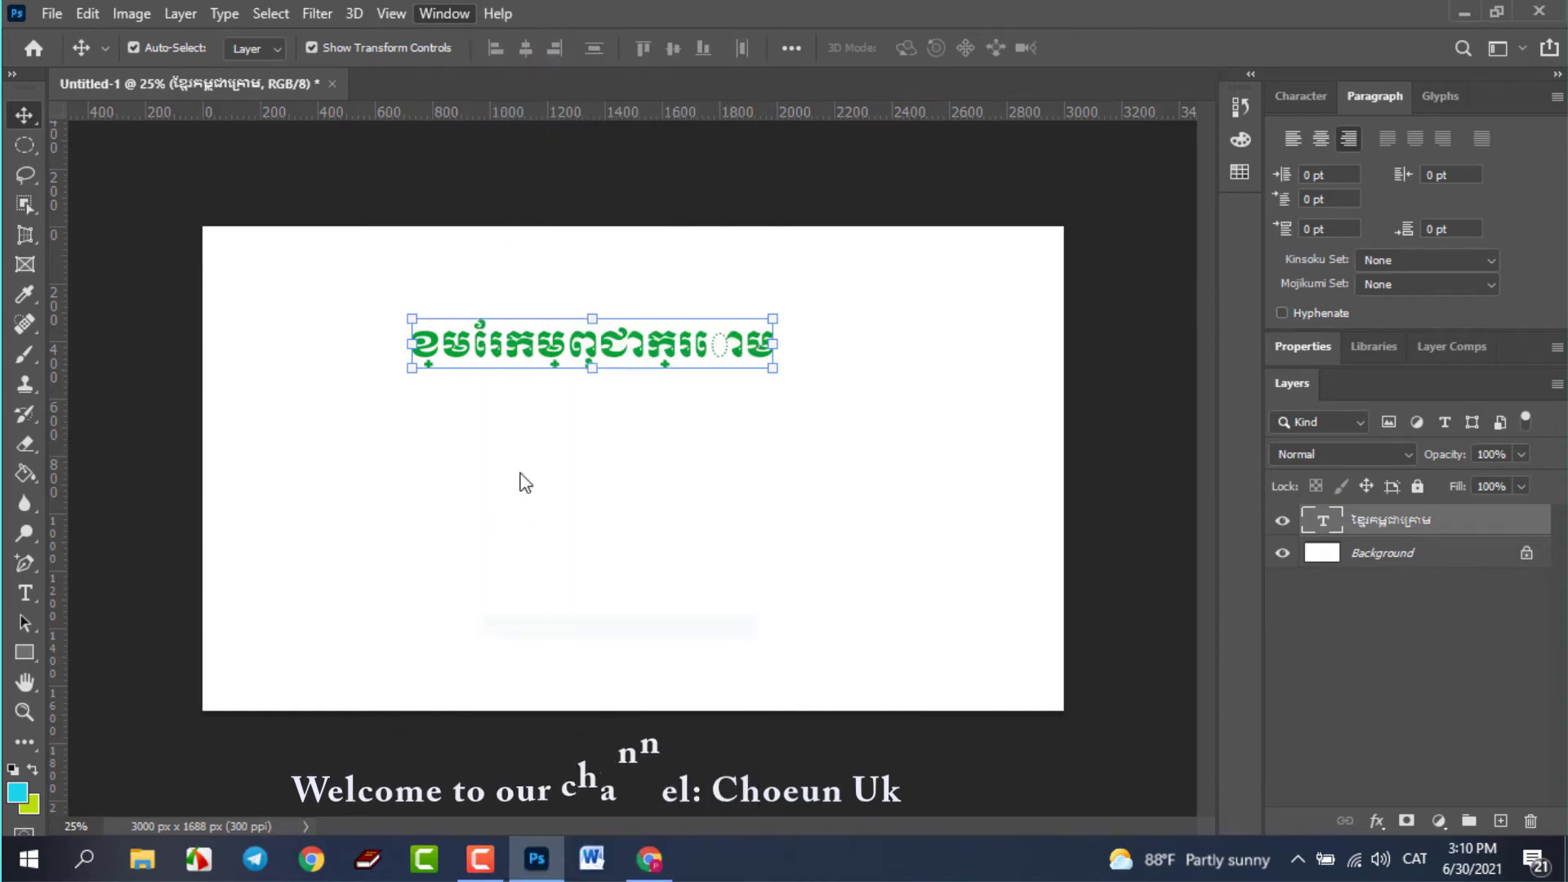
left_click(449, 14)
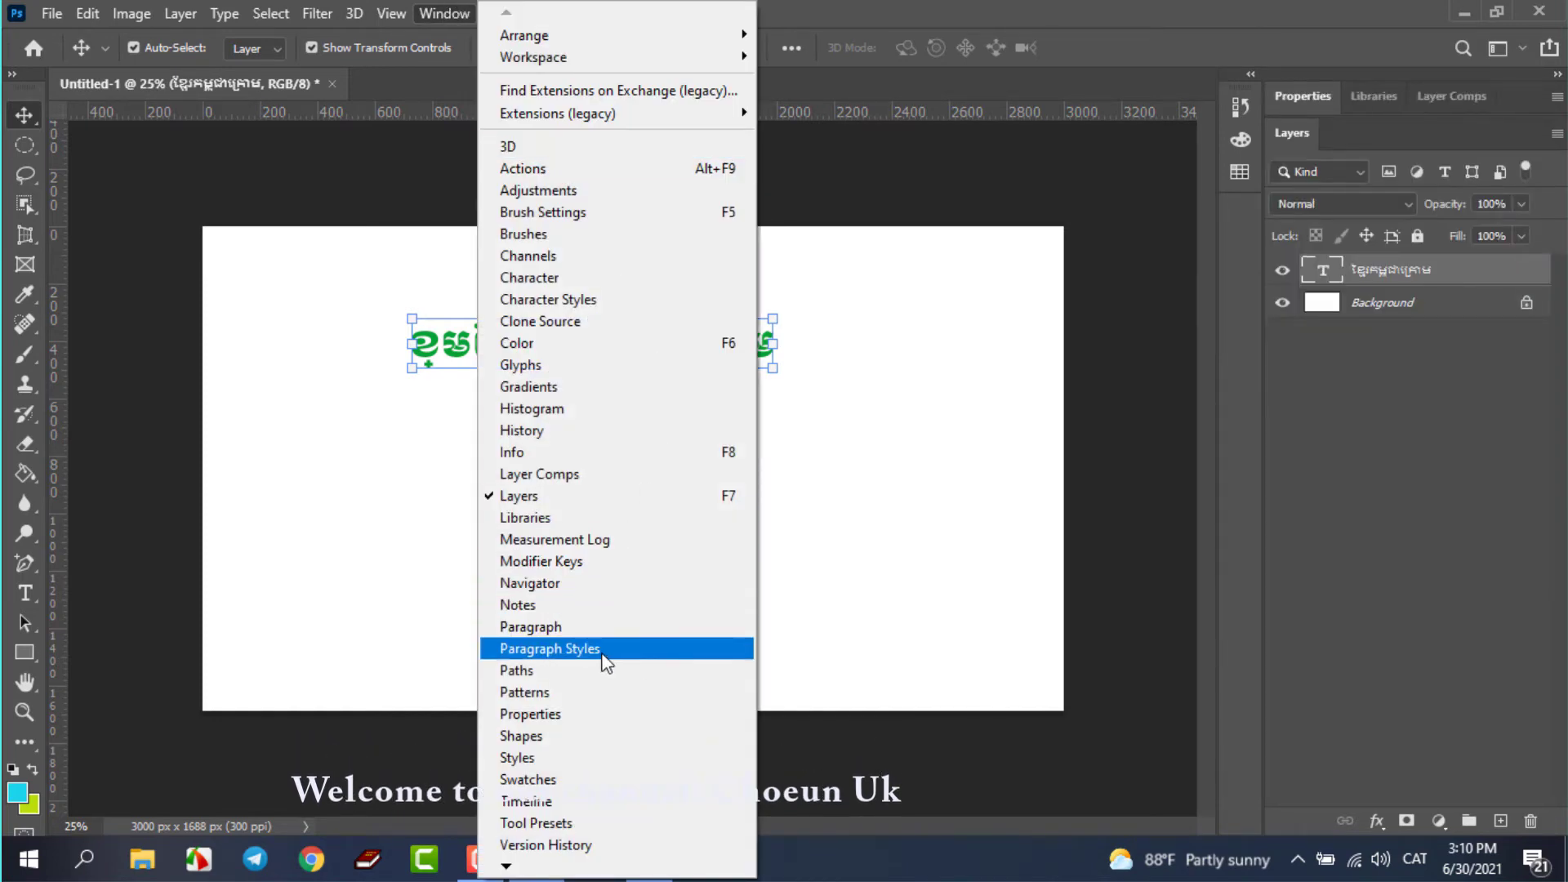
left_click(571, 627)
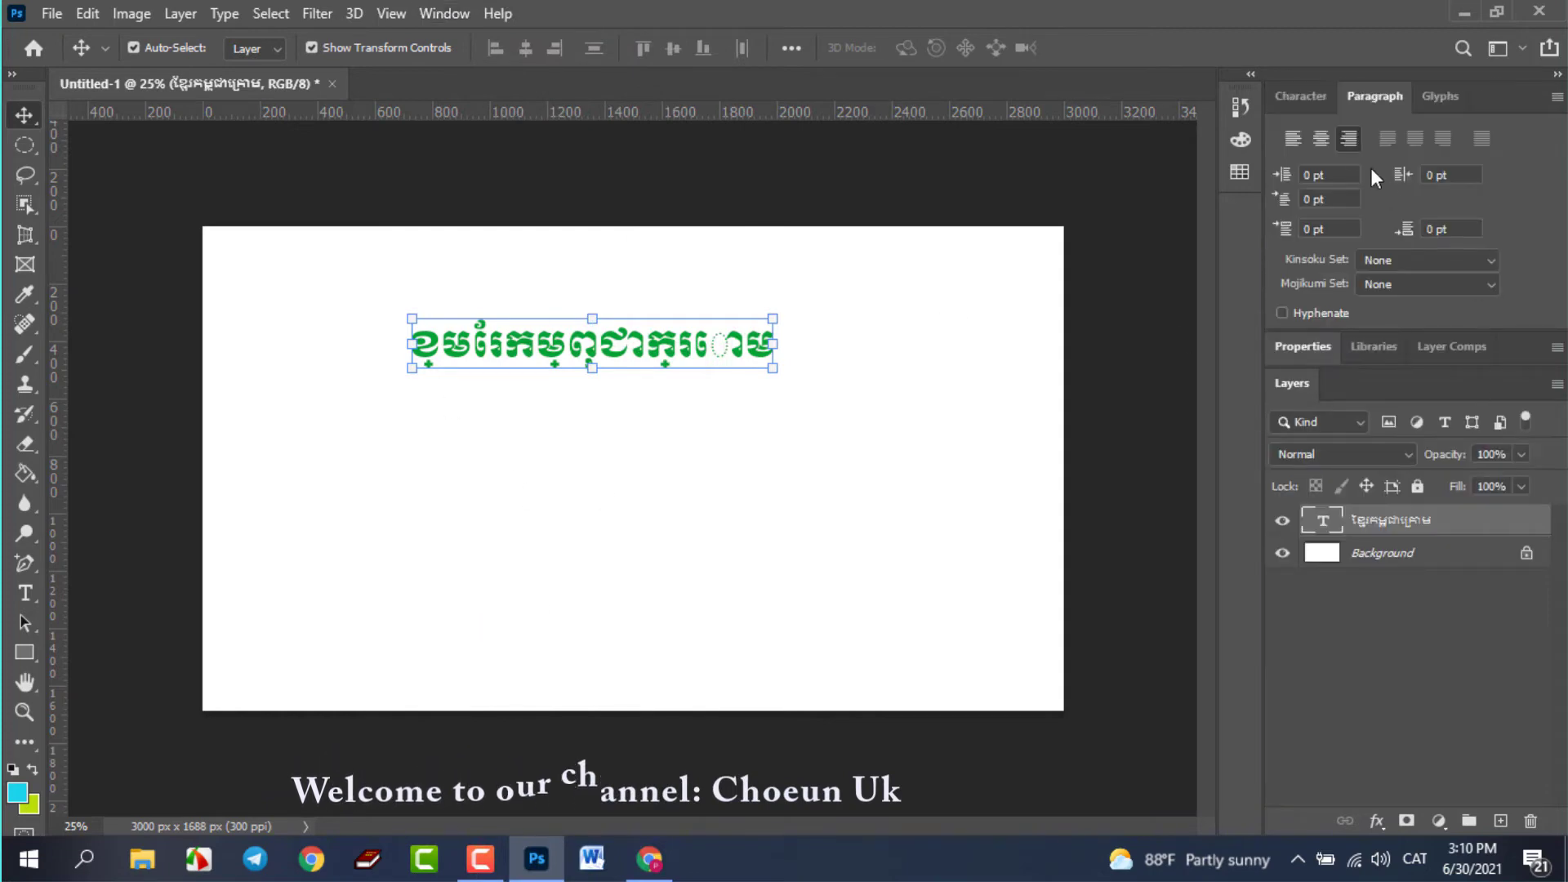
left_click(1309, 100)
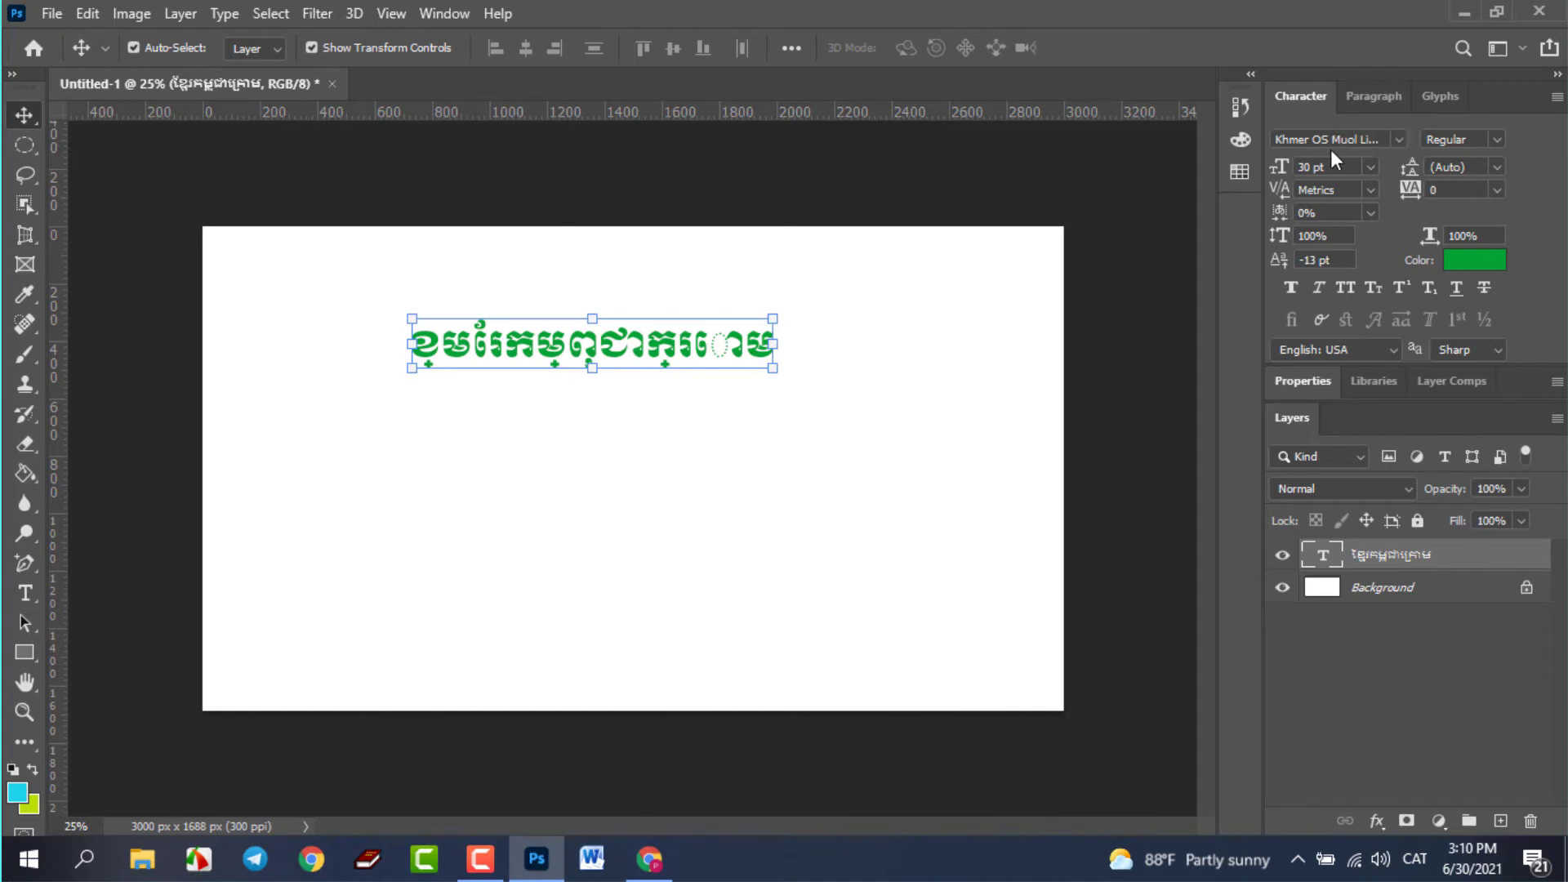
left_click(1370, 96)
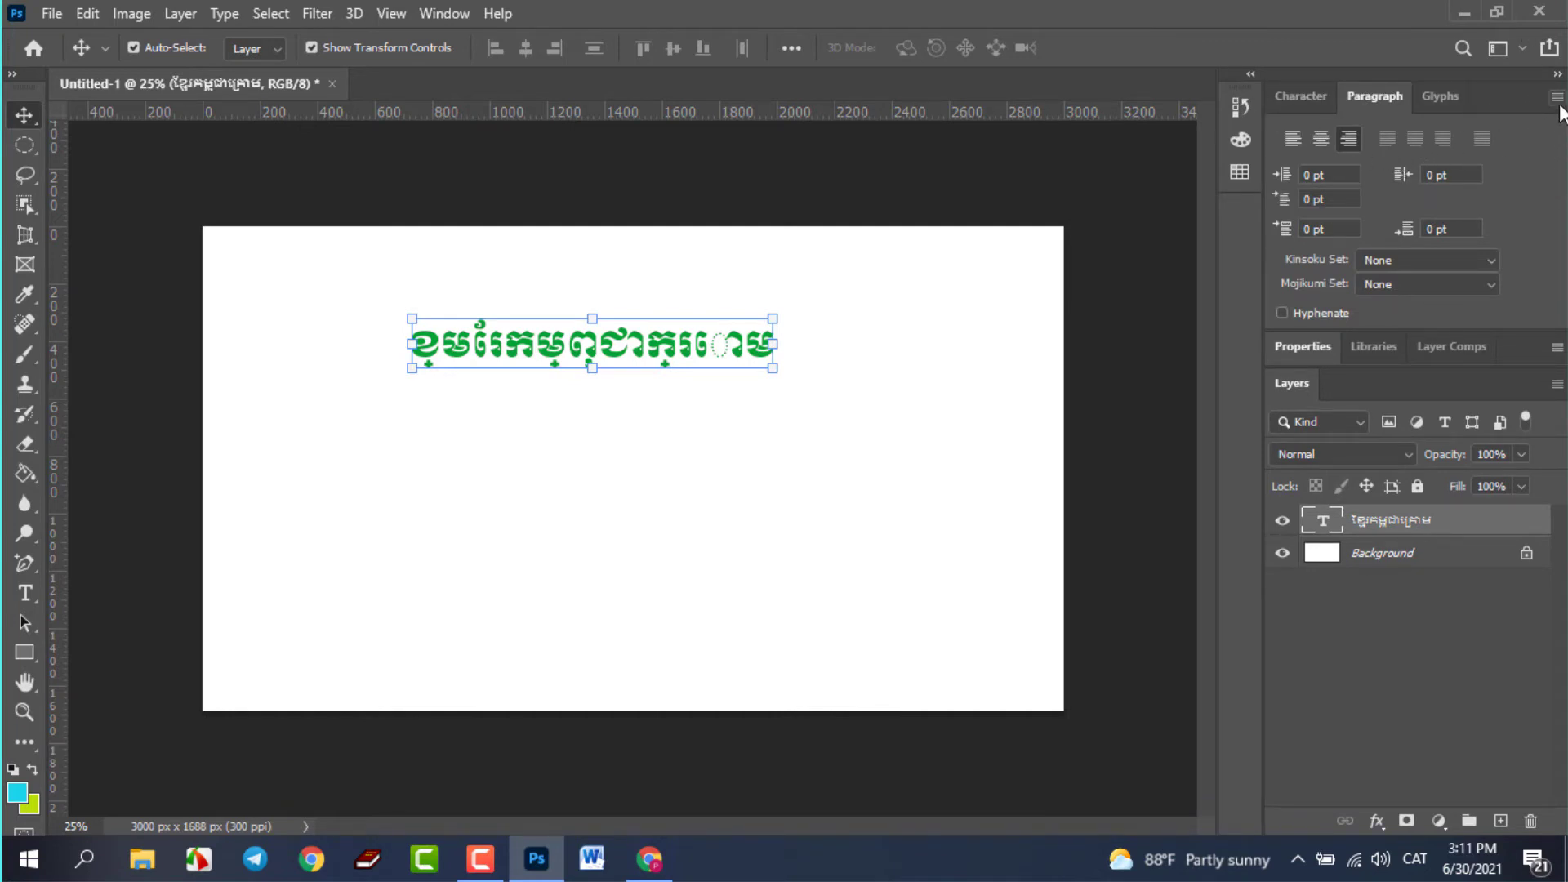
- Apply World-Ready Layout to the Khmer heading from the Paragraph panel menu
left_click(1556, 98)
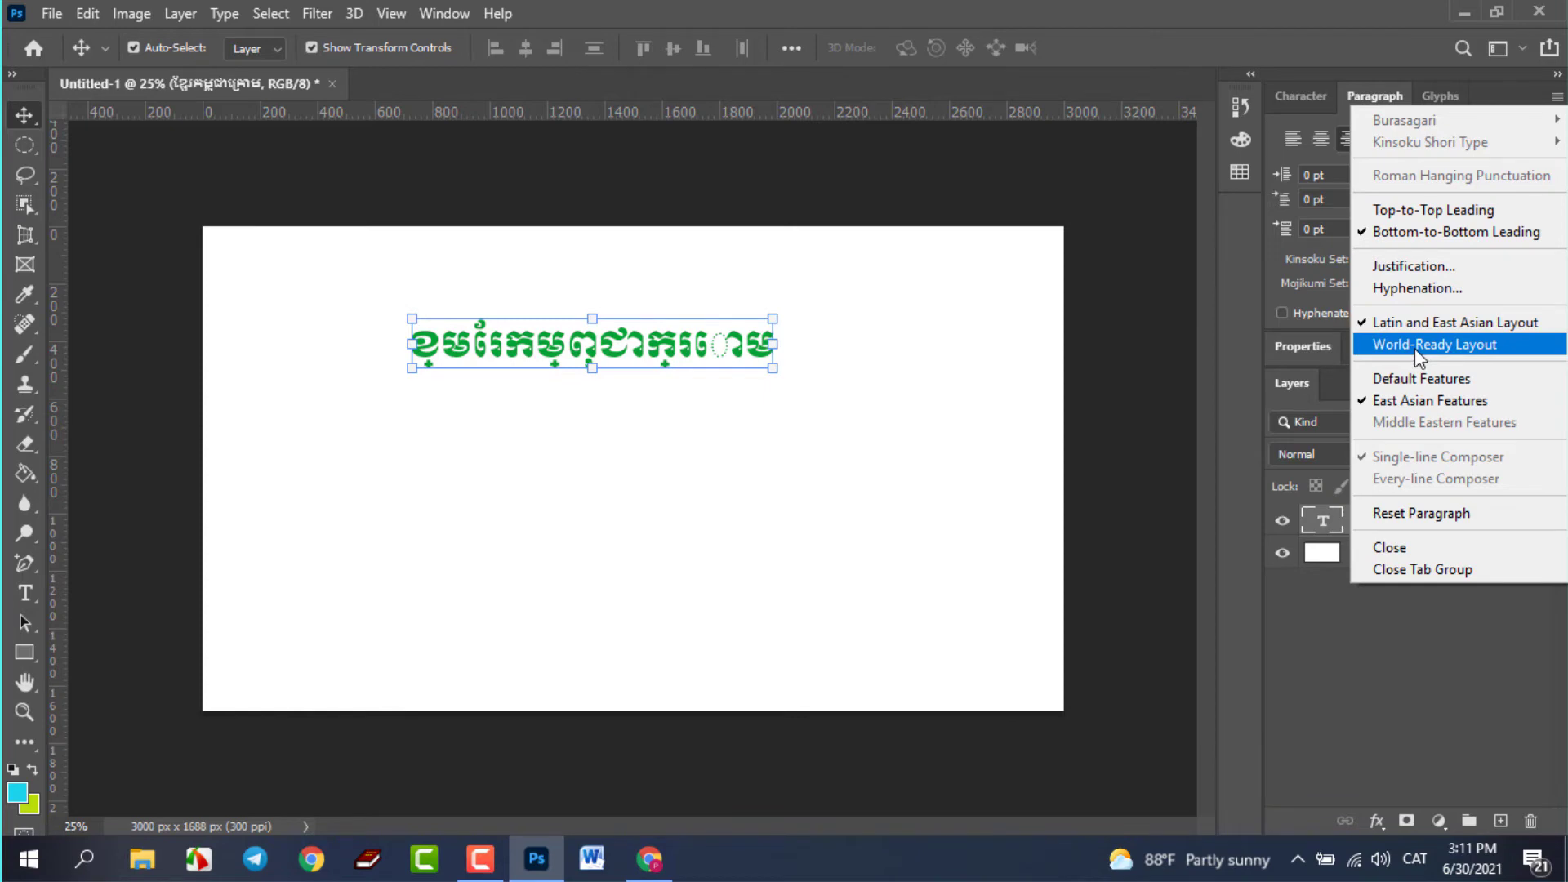
left_click(1451, 345)
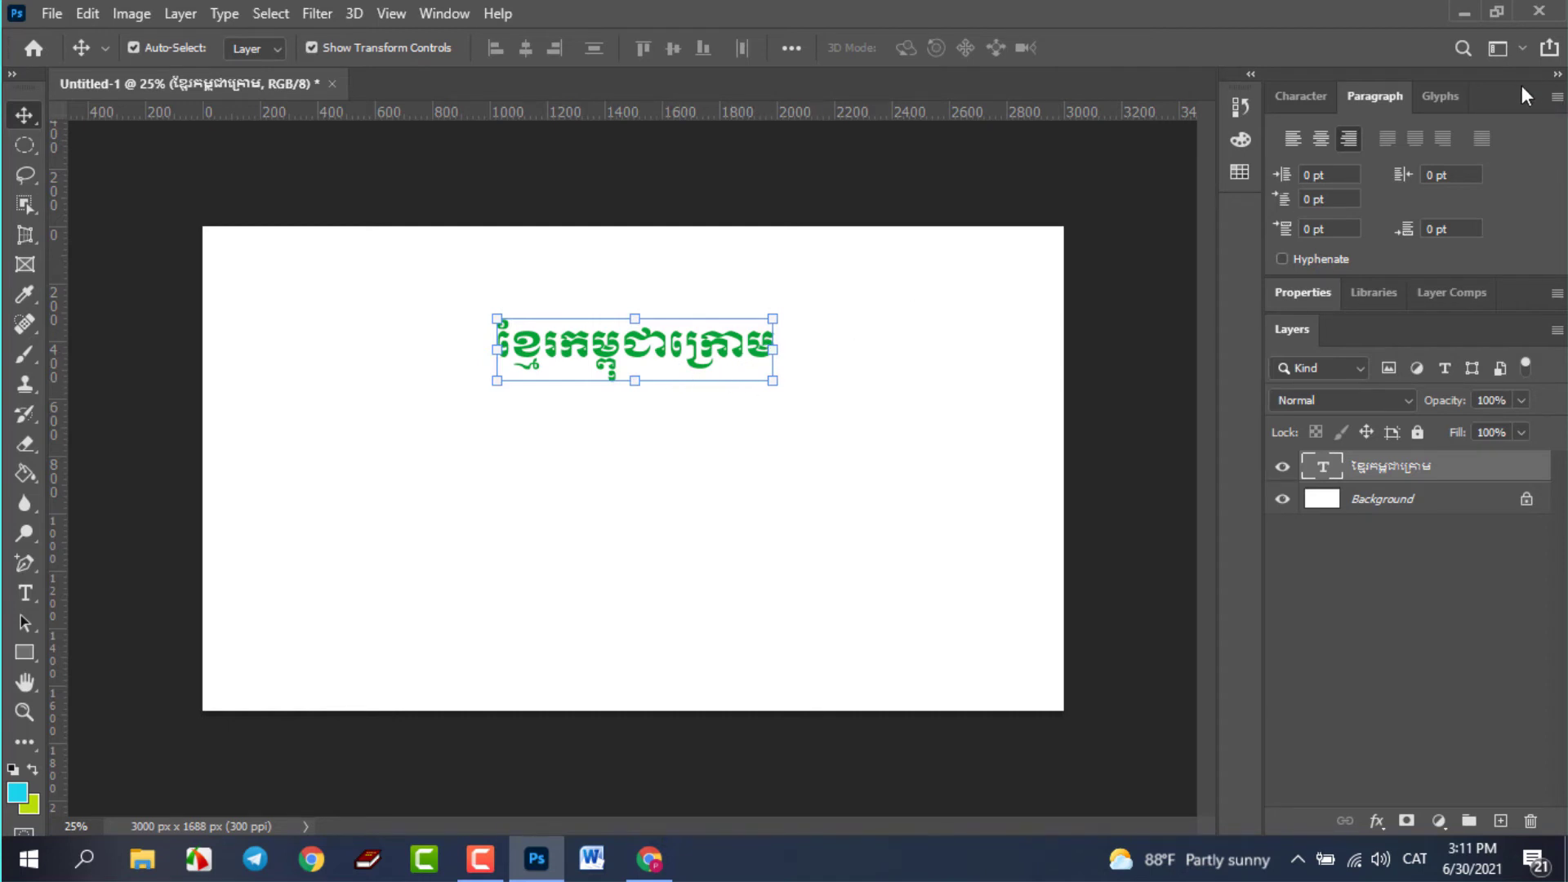
left_click(1556, 98)
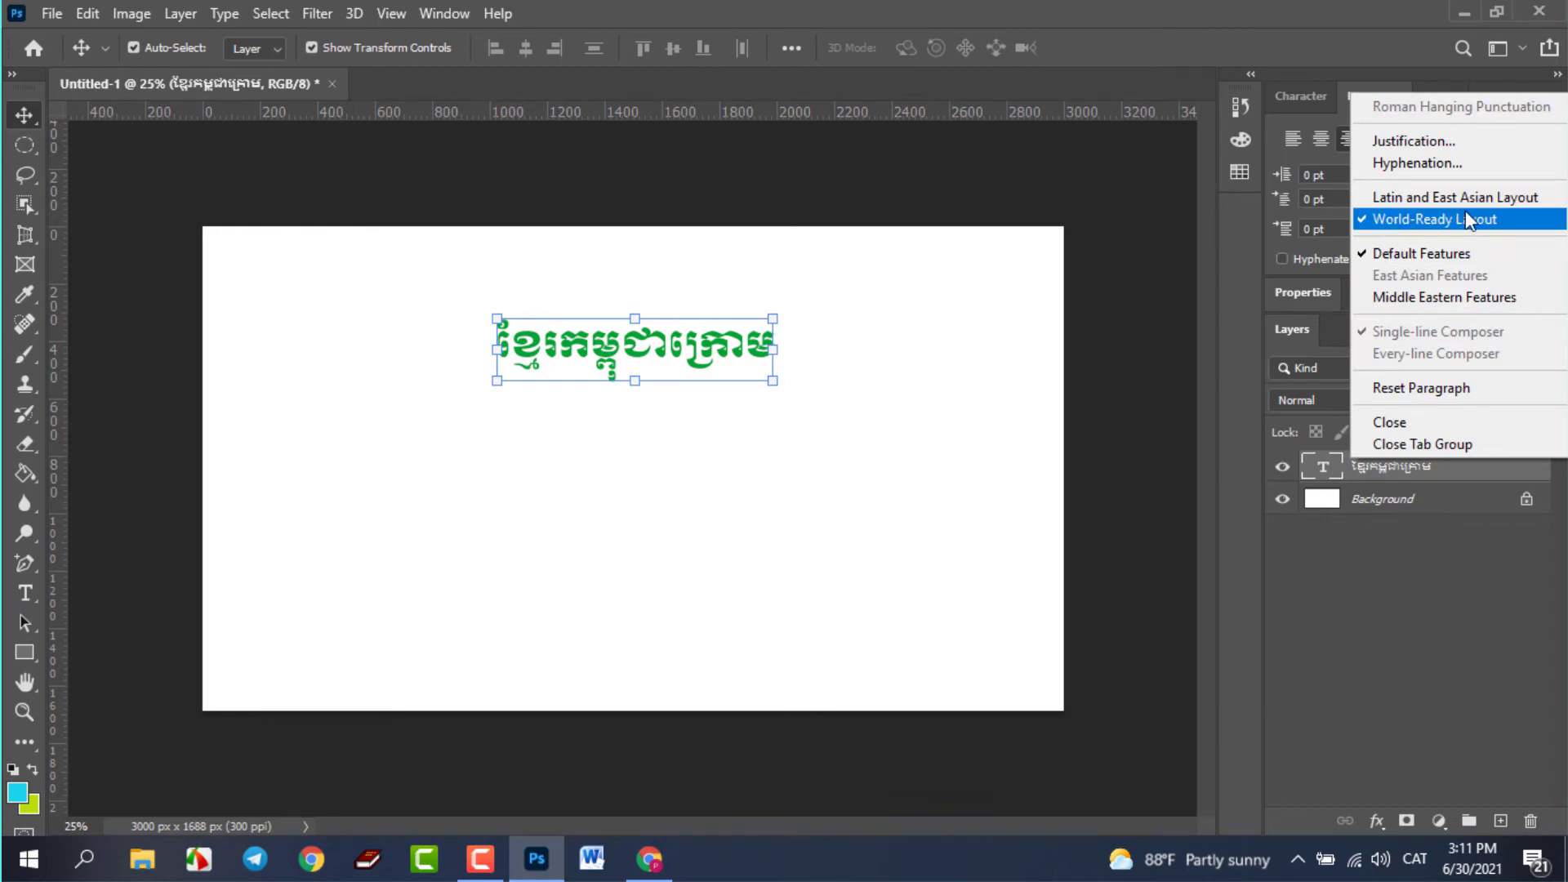
- Switch the heading to Latin and East Asian Layout, then back to World-Ready Layout
left_click(1400, 199)
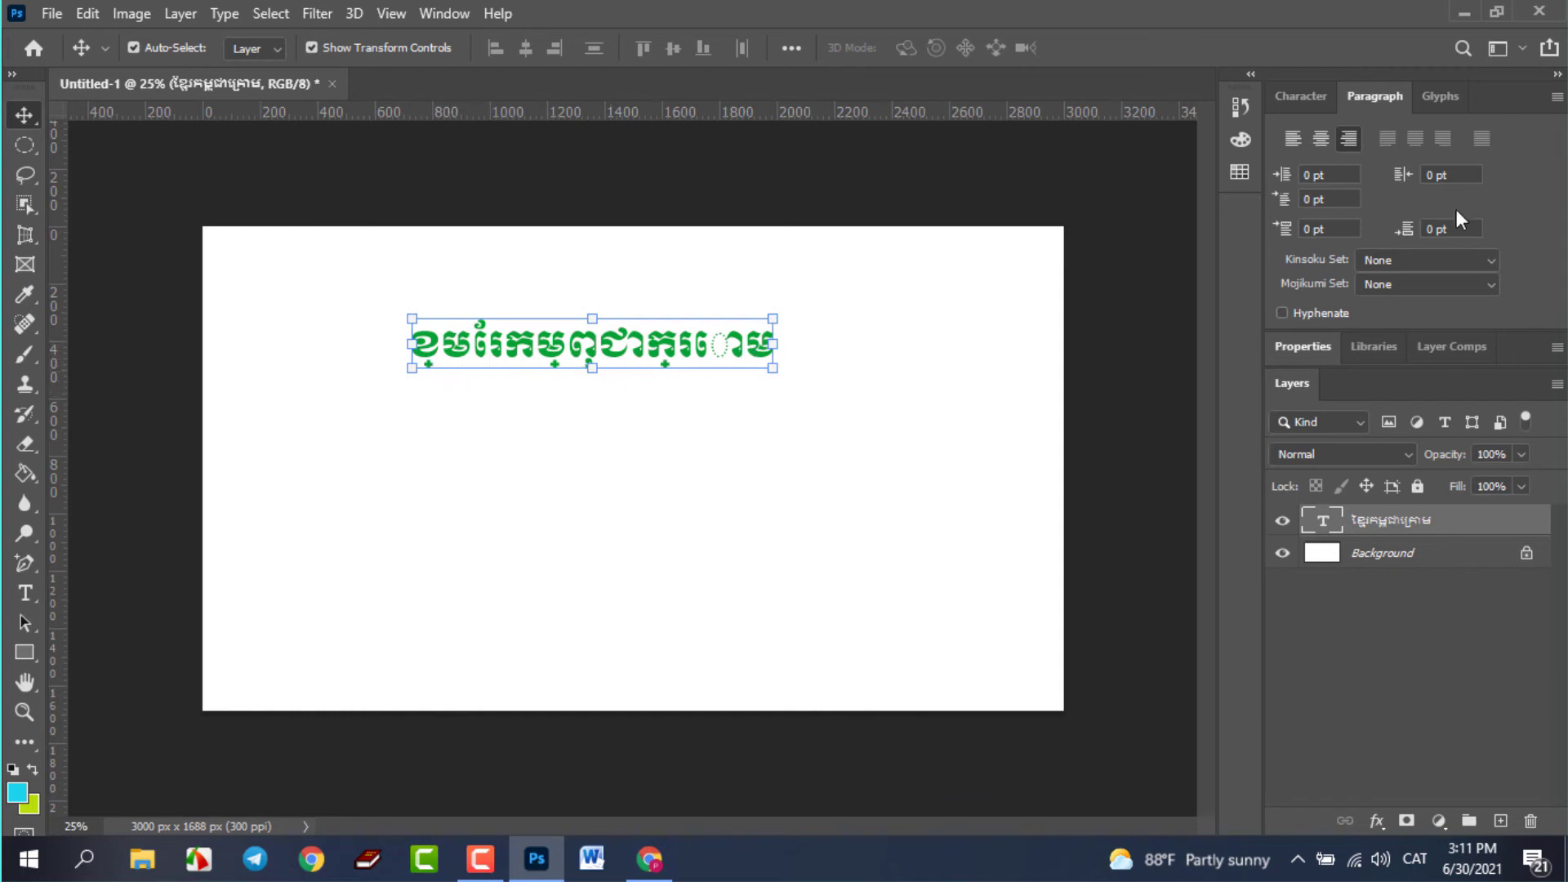
left_click(1557, 97)
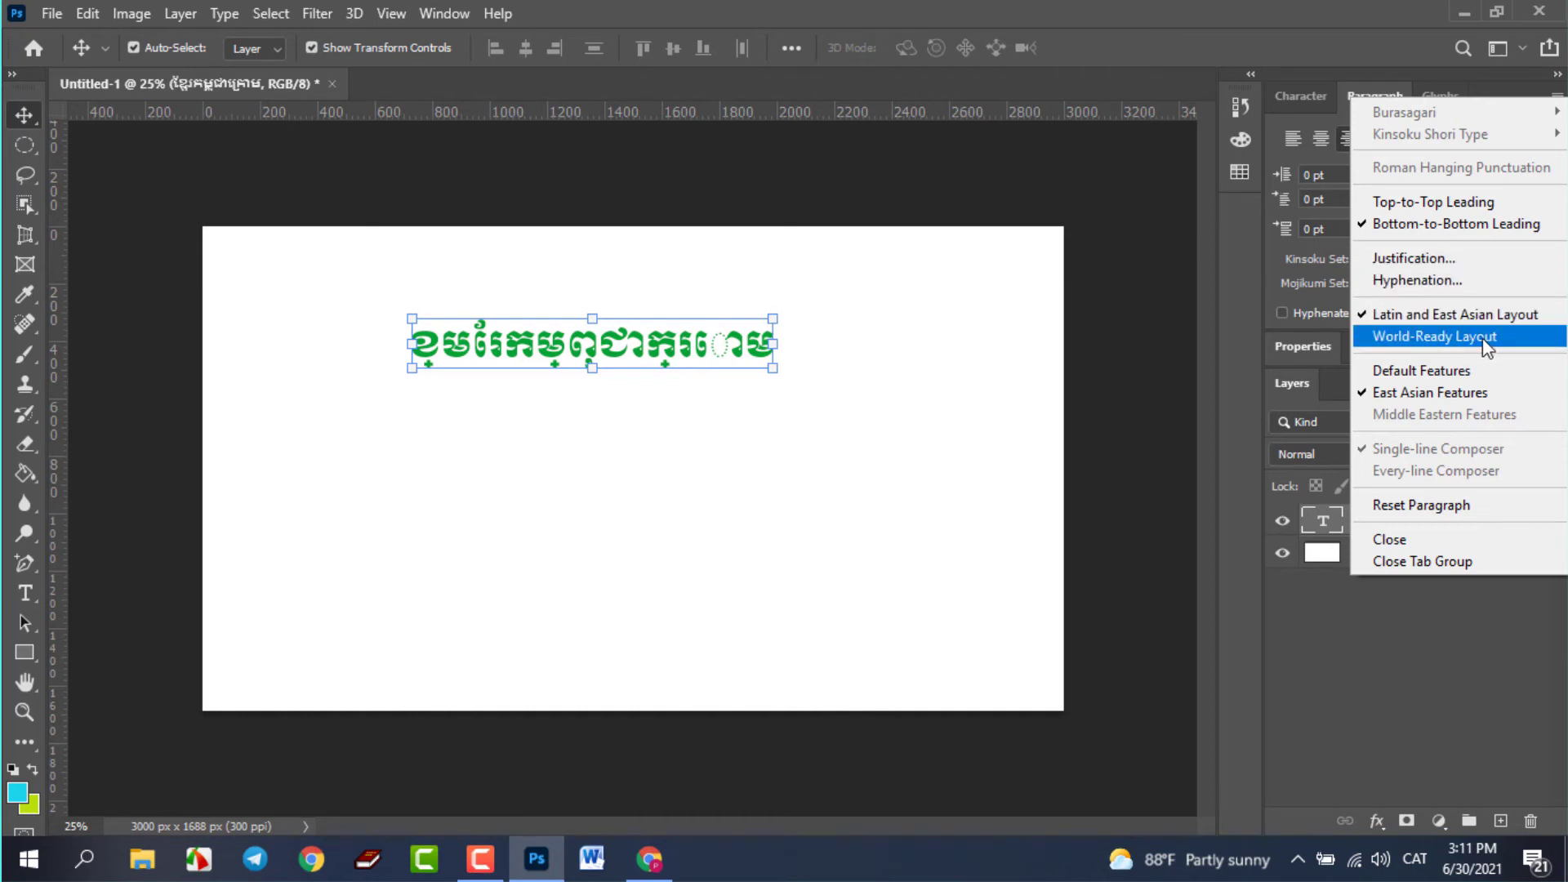
left_click(1482, 338)
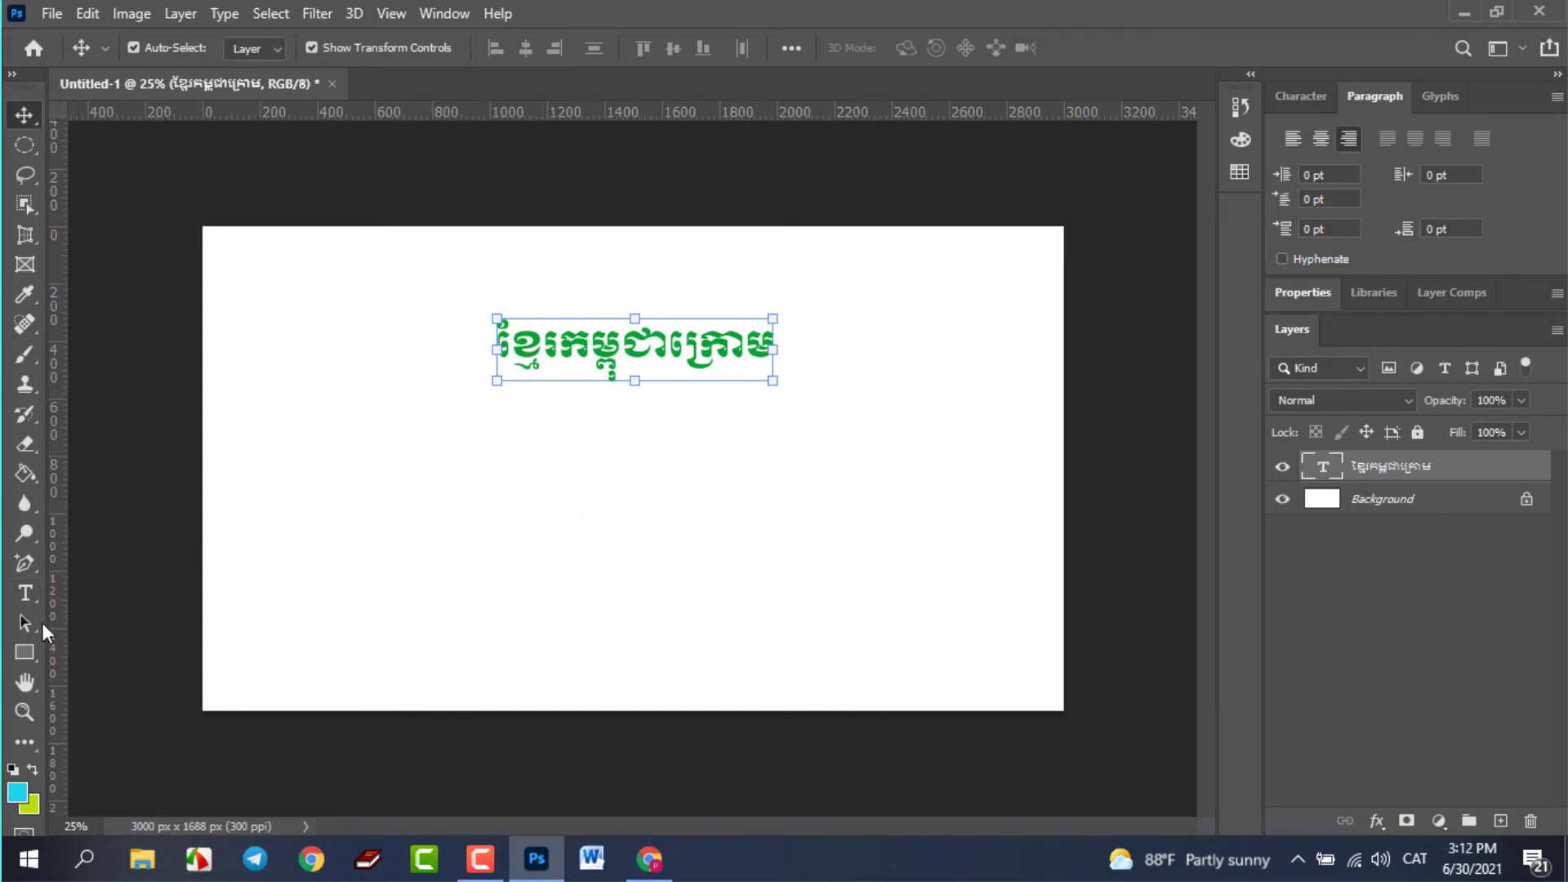
- Type the word កម្ពុជា as a new text layer beneath the heading
left_click(31, 596)
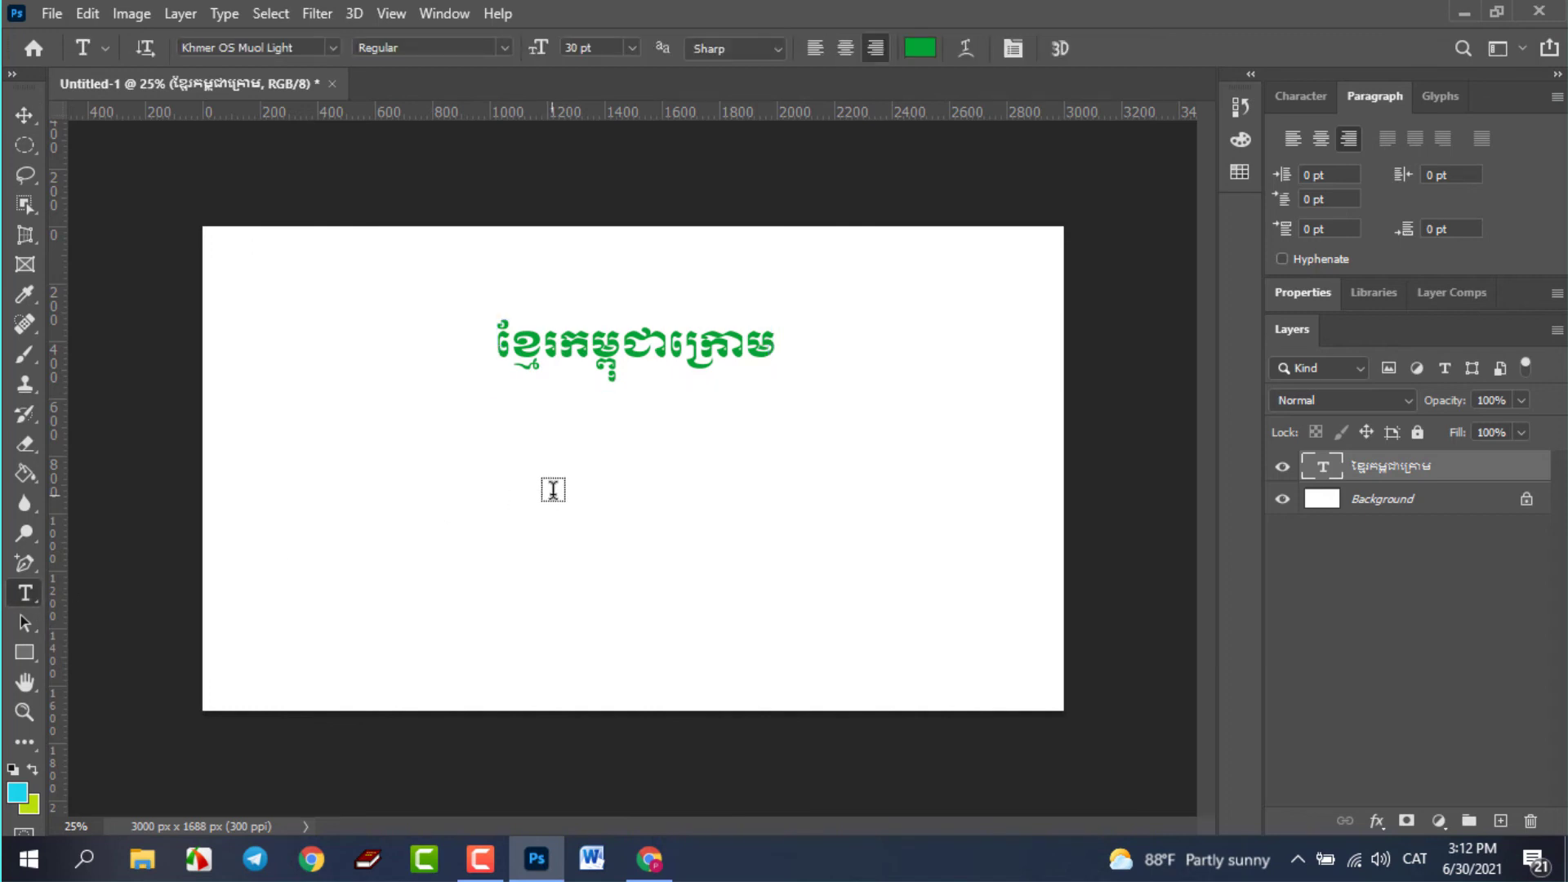
left_click(553, 489)
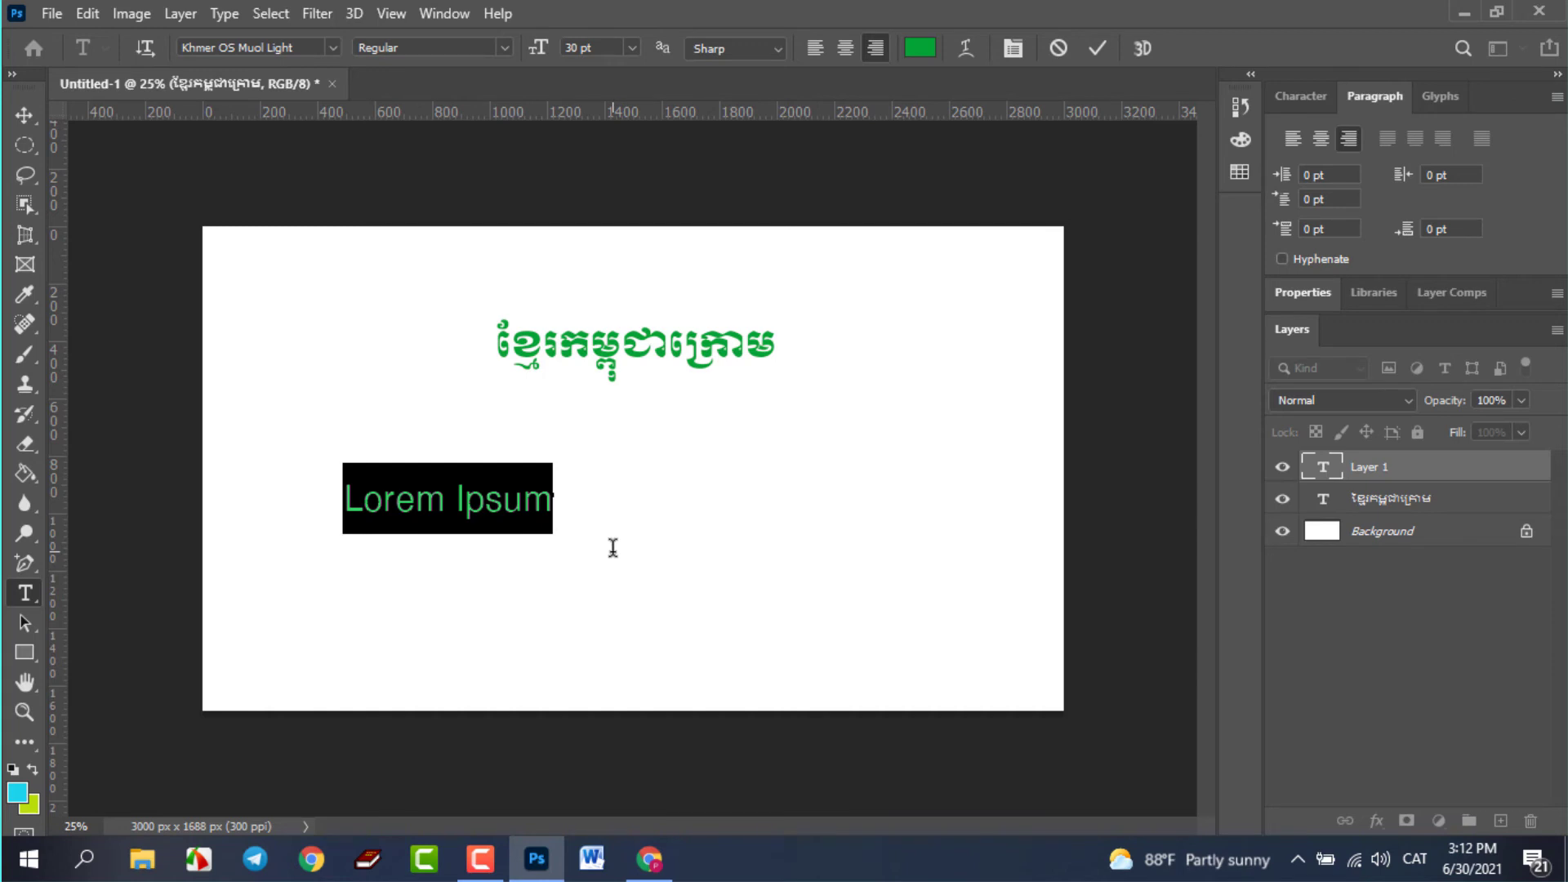
type("ក")
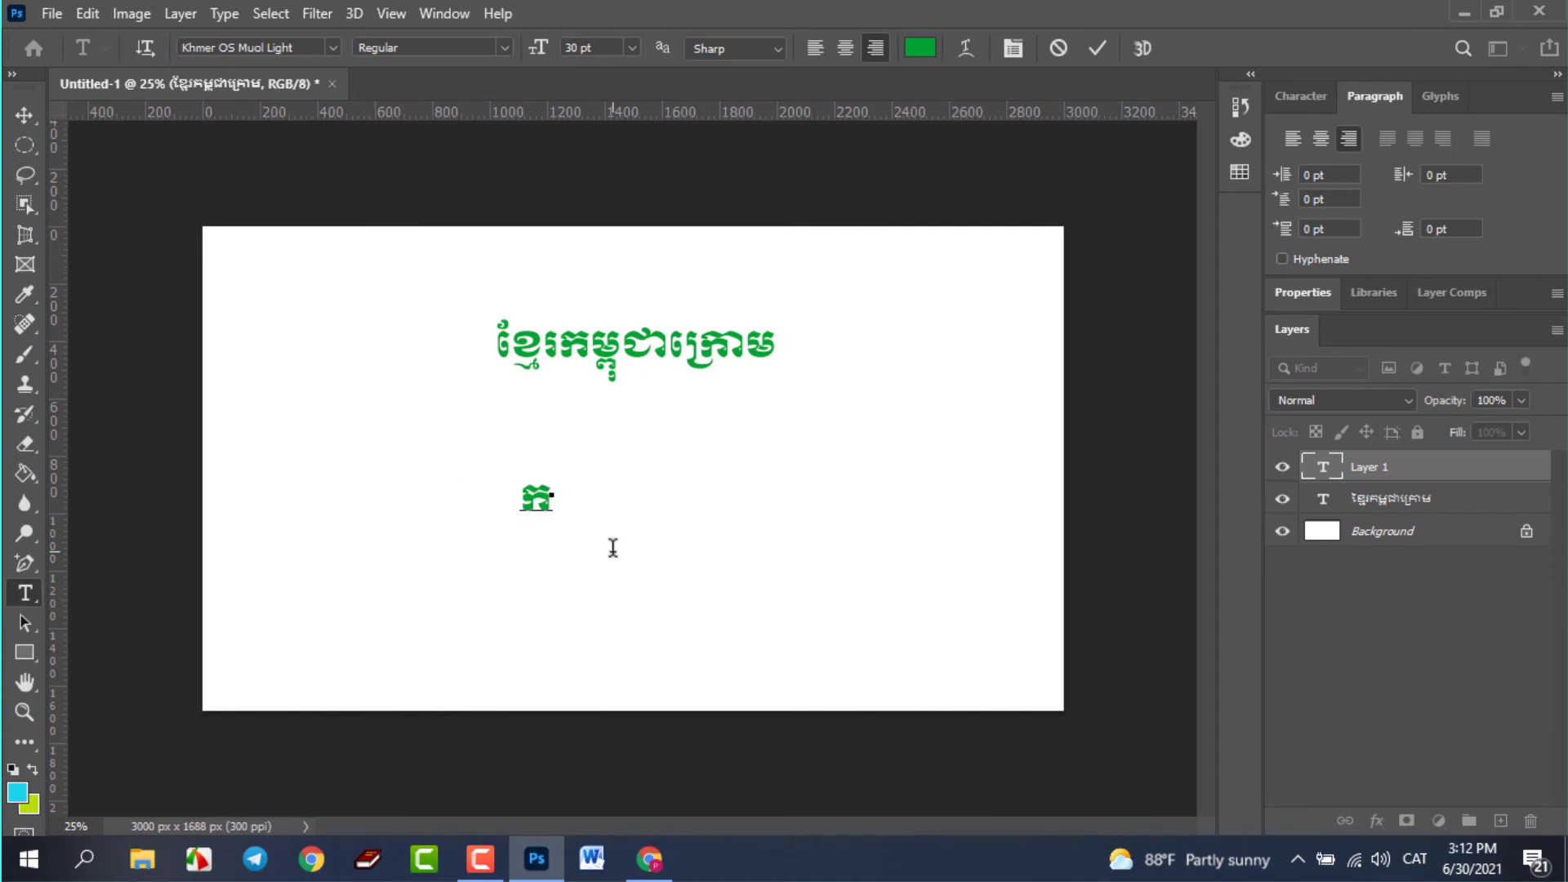
type("ម្")
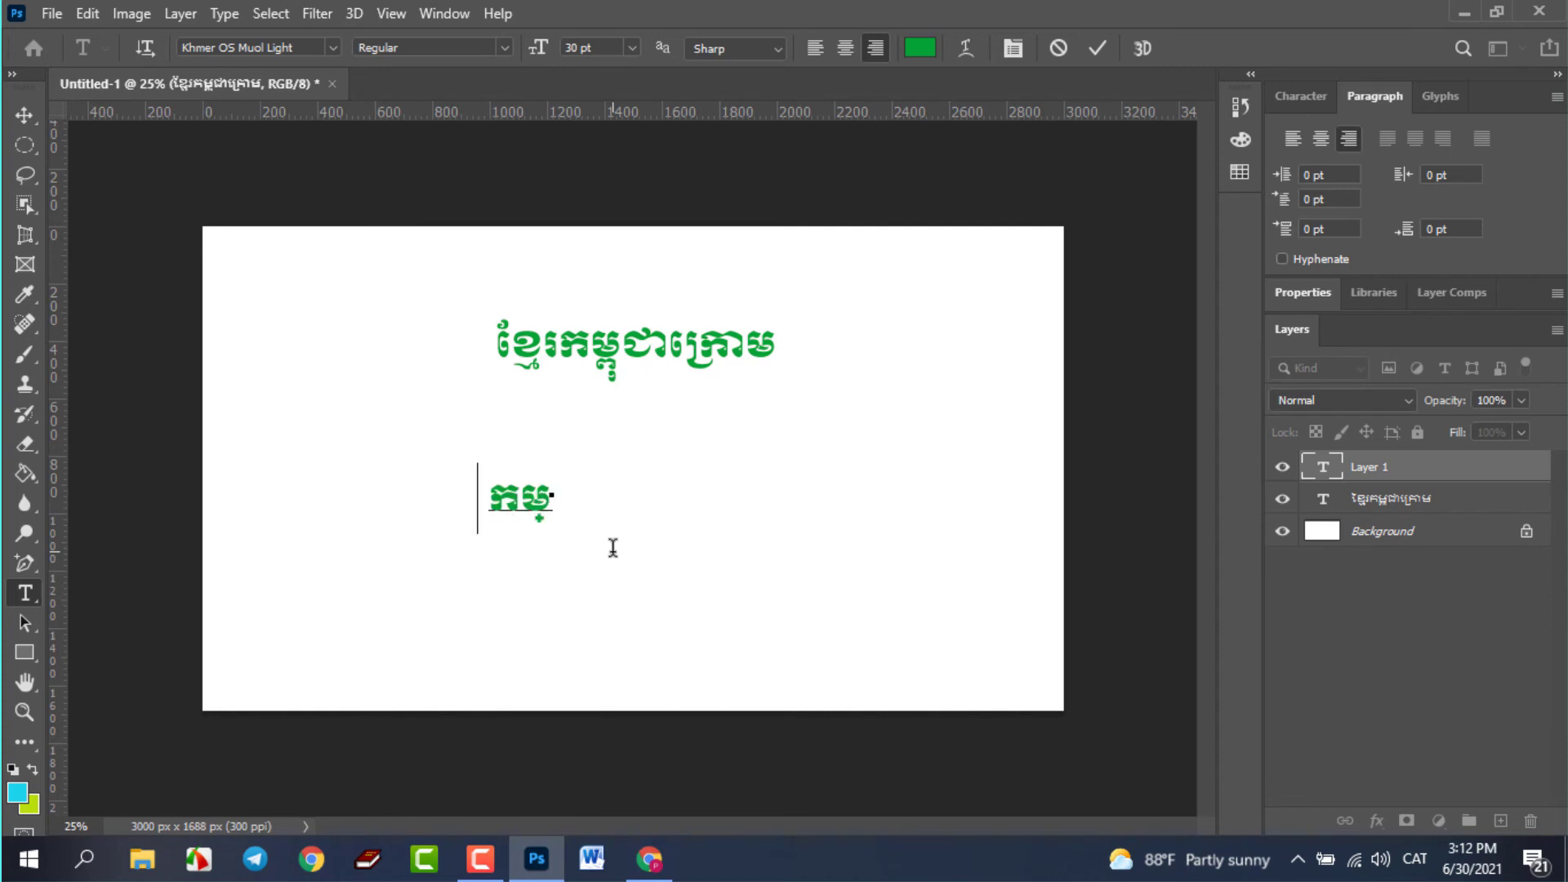
type("ពុ")
type("ជា")
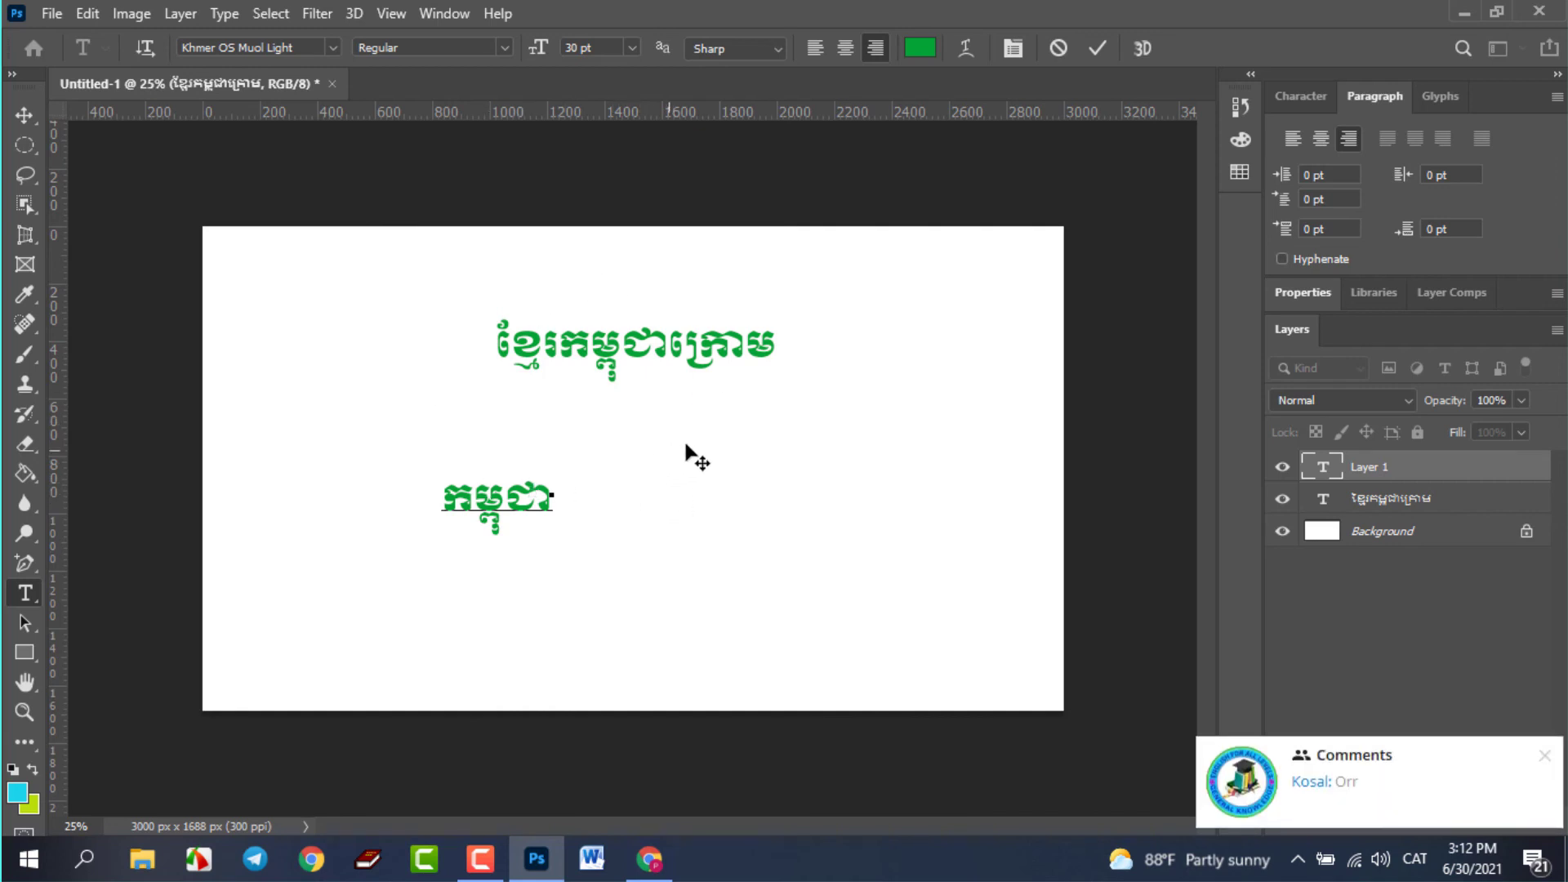
left_click(1544, 755)
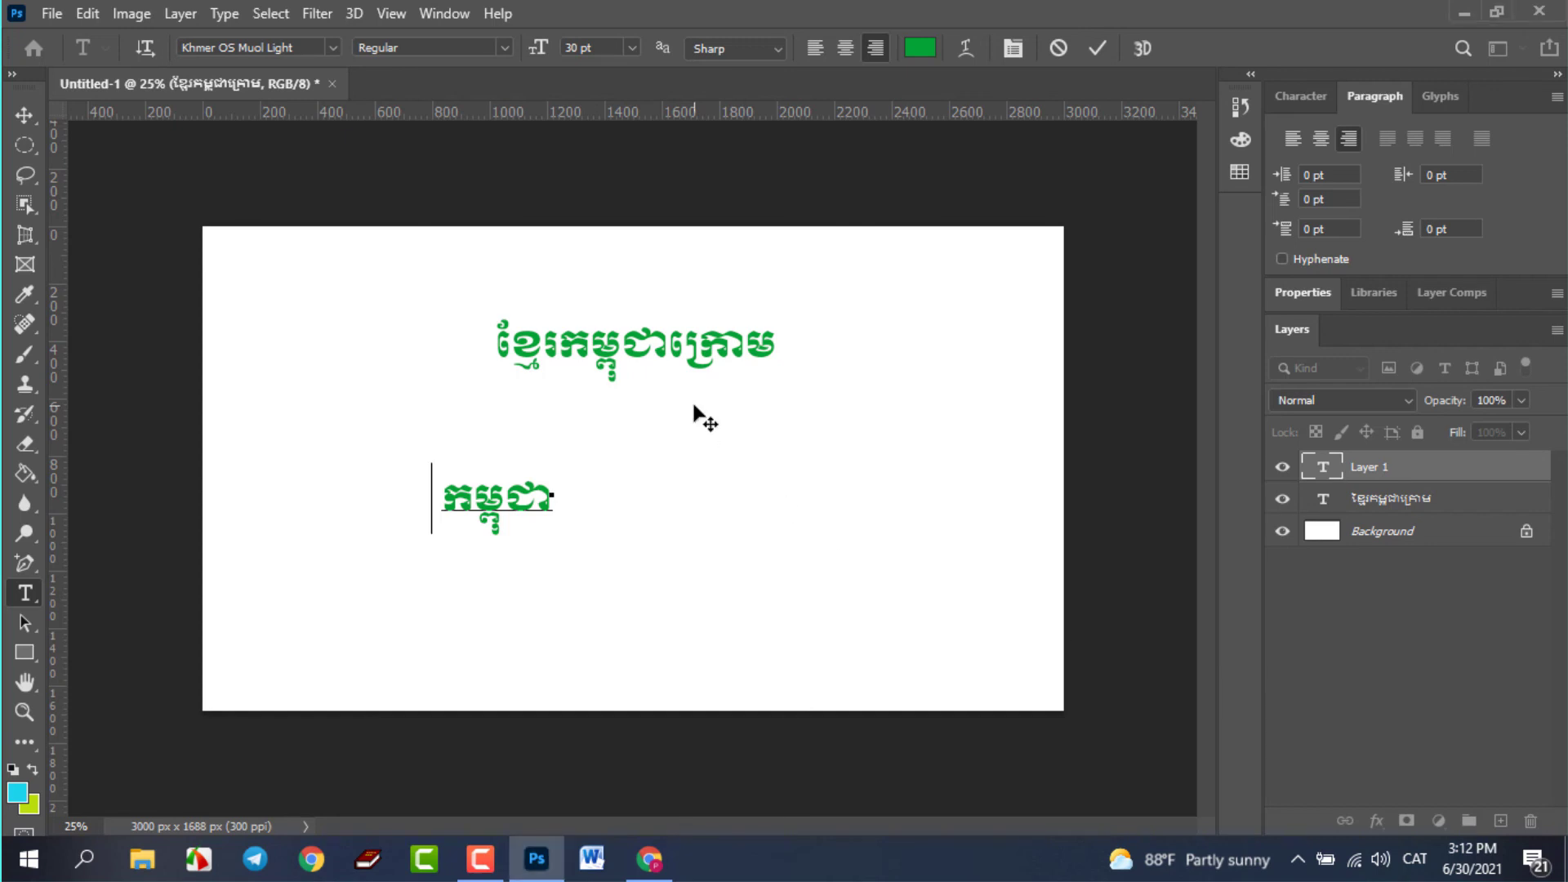